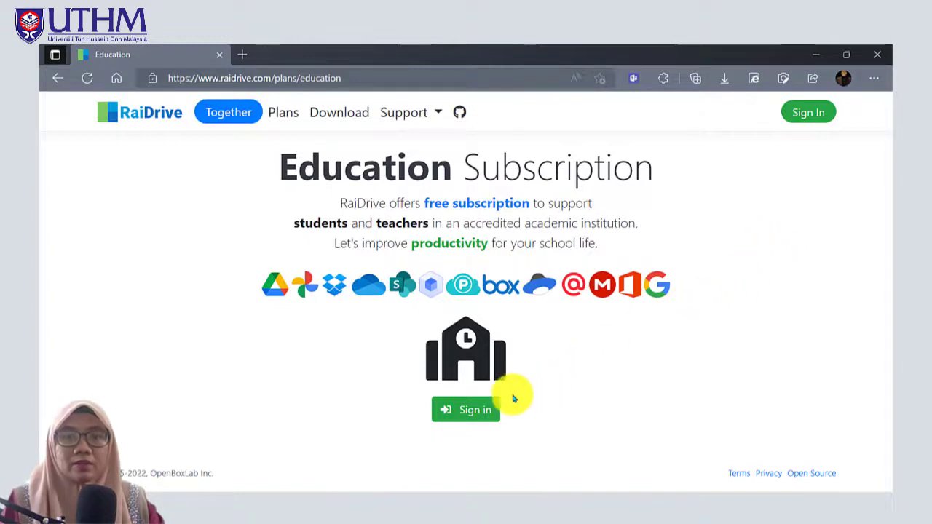
Step: Sign in to the RaiDrive Education subscription page with the institutional Google account
left_click(468, 411)
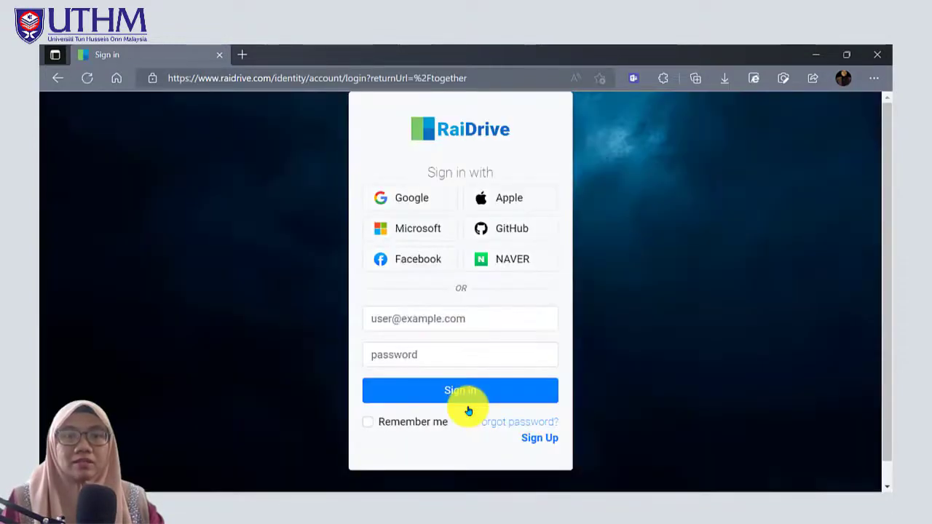
left_click(421, 201)
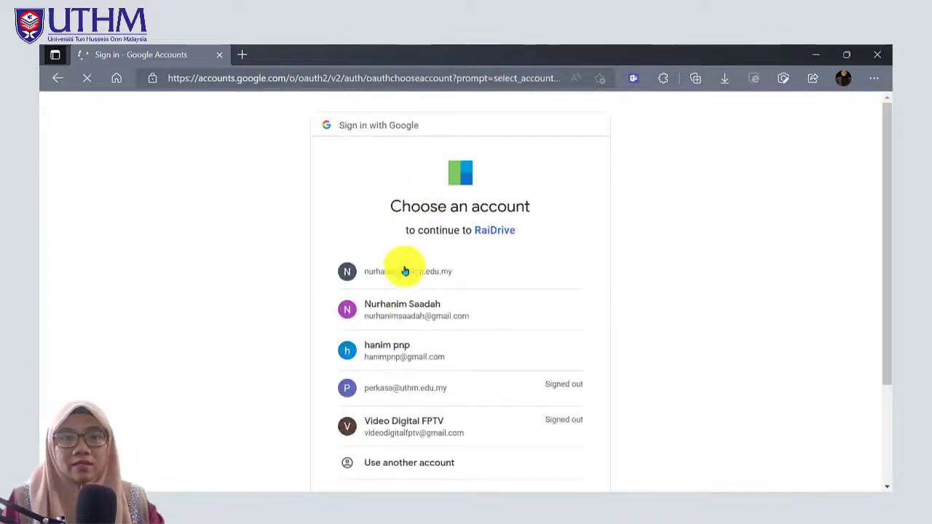
left_click(405, 269)
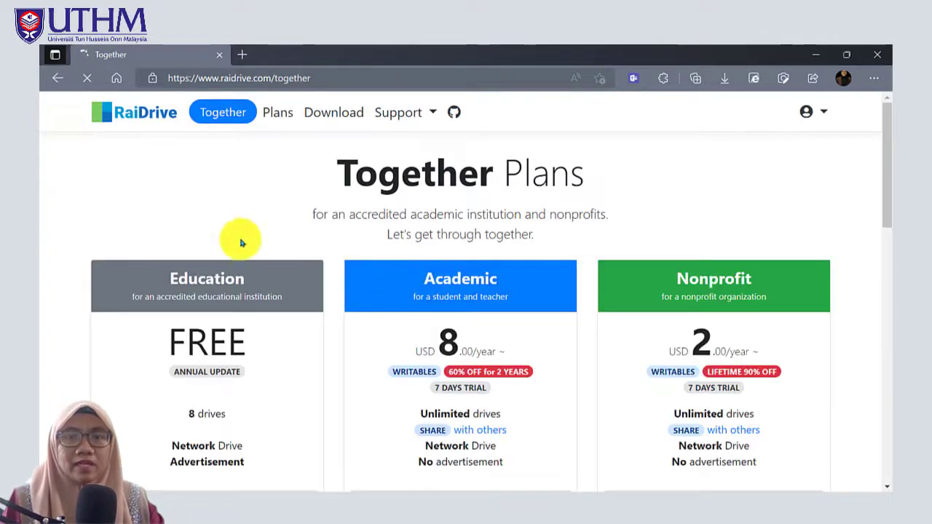
Step: Check the signed-in account and the features of the Together plans, and open the RaiDrive download page
left_click(825, 115)
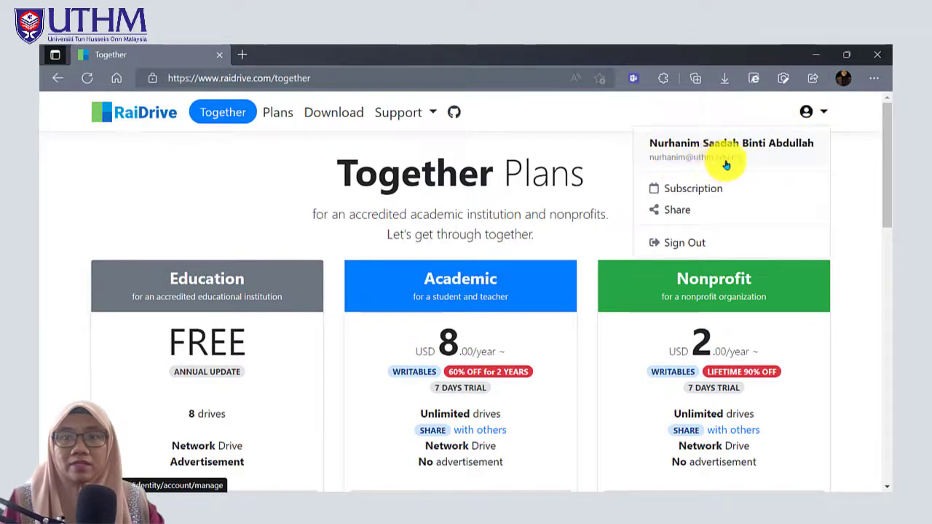
scroll(857, 181, "down", 2)
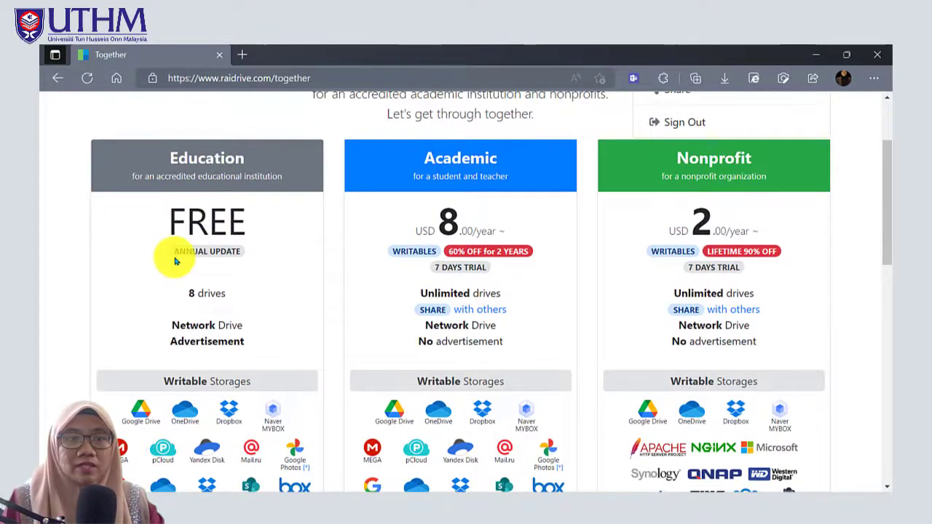
scroll(89, 318, "down", 1)
scroll(233, 356, "down", 2)
scroll(234, 358, "down", 10)
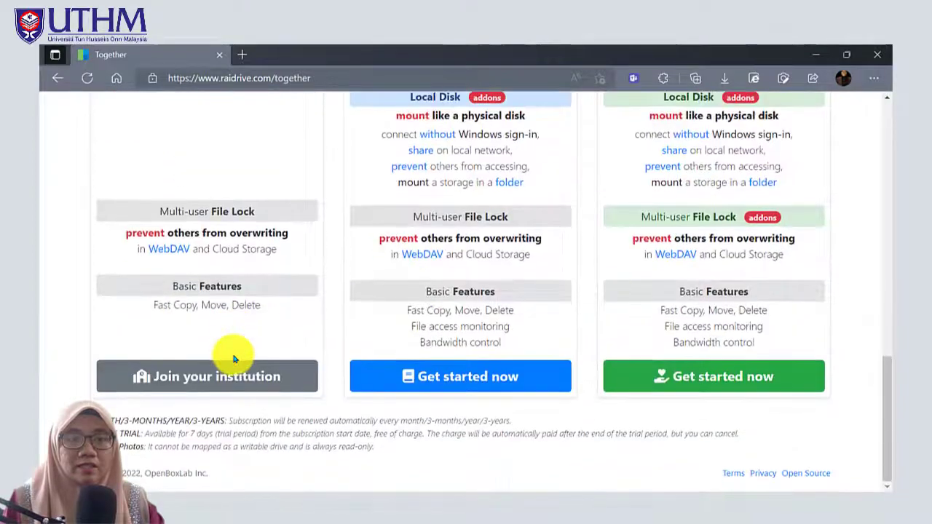
scroll(237, 364, "up", 5)
scroll(239, 369, "up", 8)
scroll(236, 361, "up", 1)
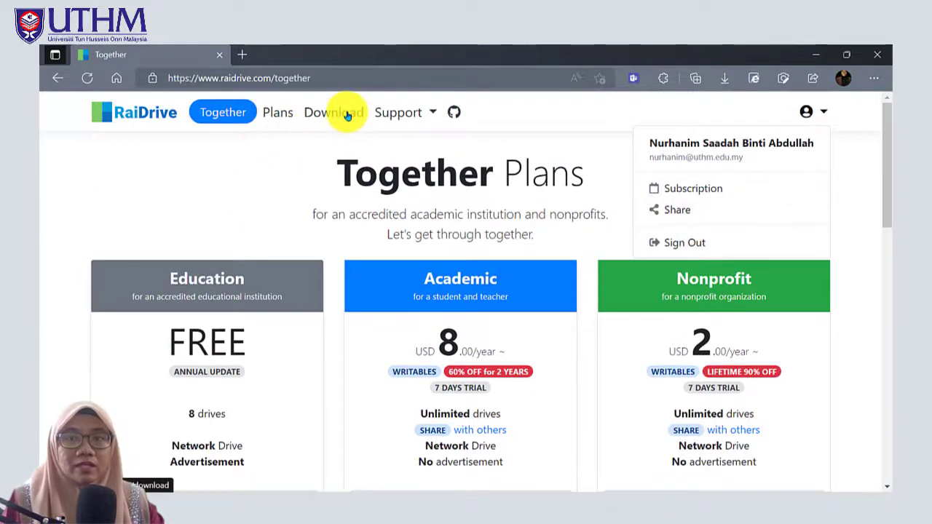
left_click(255, 183)
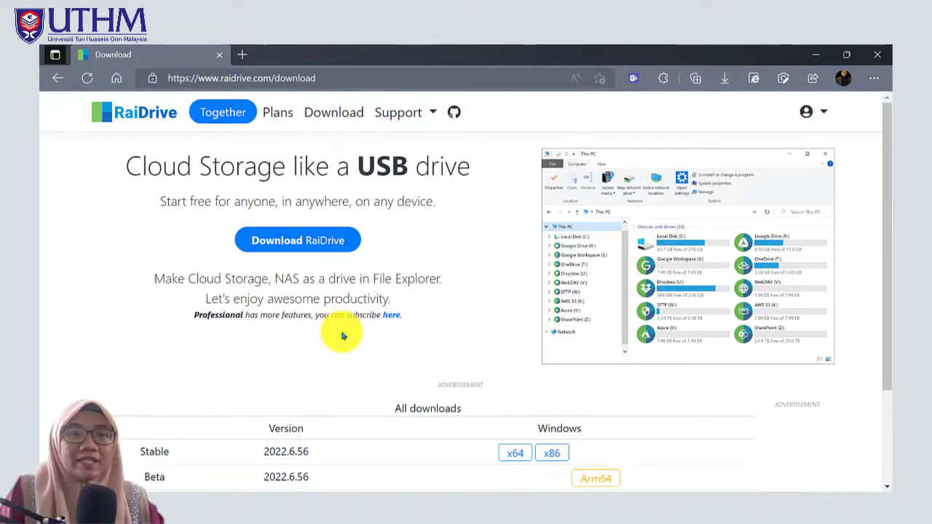
Step: Search the web in a new tab for "raidrive free download" and open the FileHorse RaiDrive download result
left_click(242, 55)
left_click(219, 76)
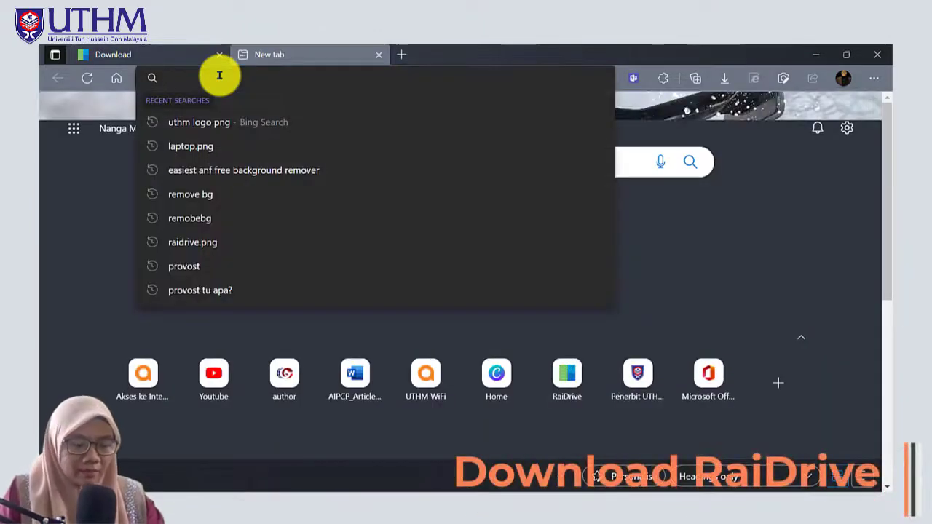
type("ra")
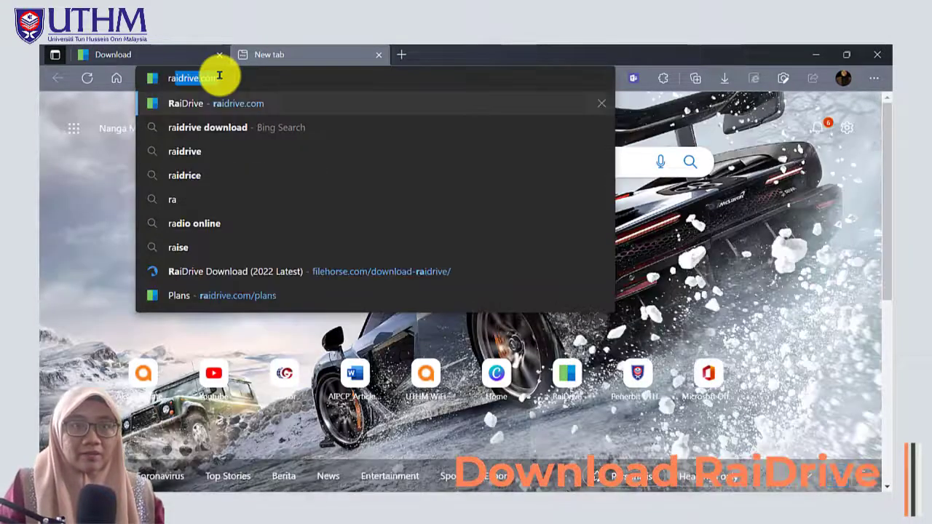
type("idrive")
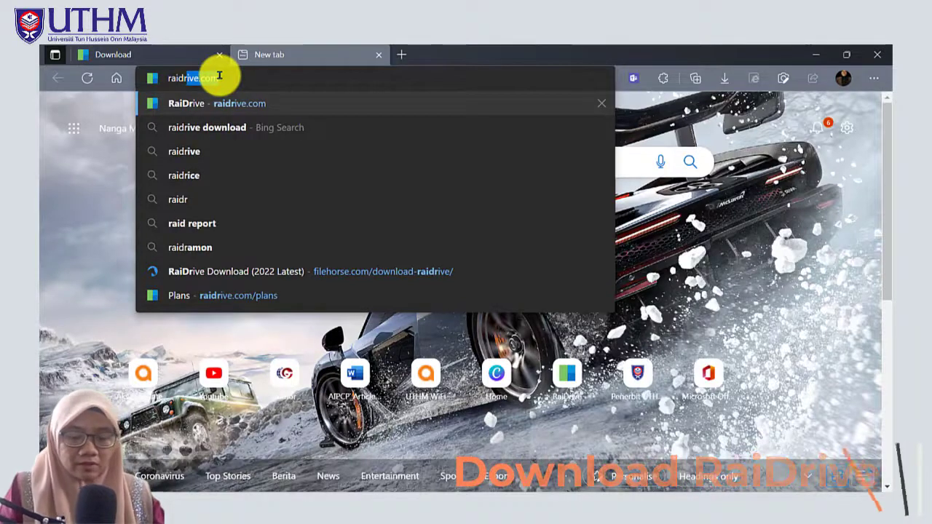
key("BackSpace")
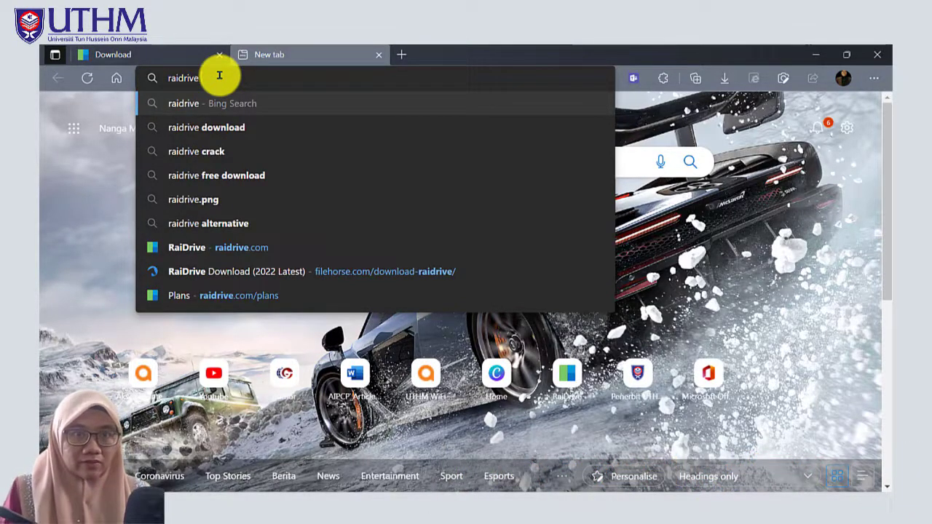
left_click(233, 175)
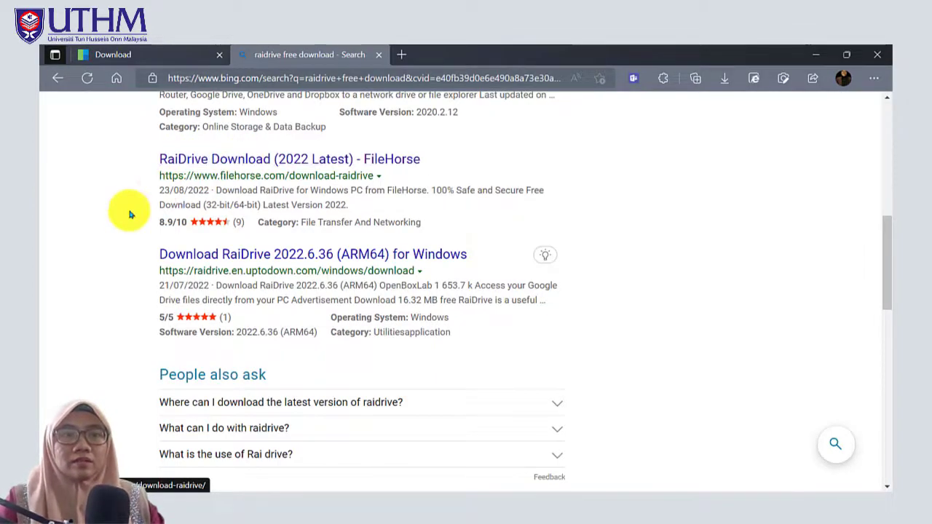
left_click(262, 160)
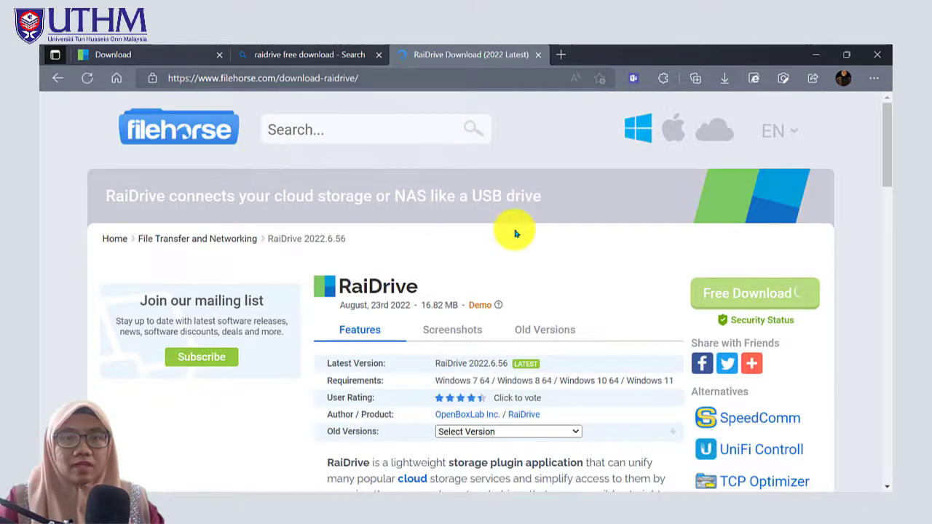
Step: Look at the old versions offered on FileHorse and download the latest installer, RaiDrive 2022.6.56
scroll(617, 291, "down", 2)
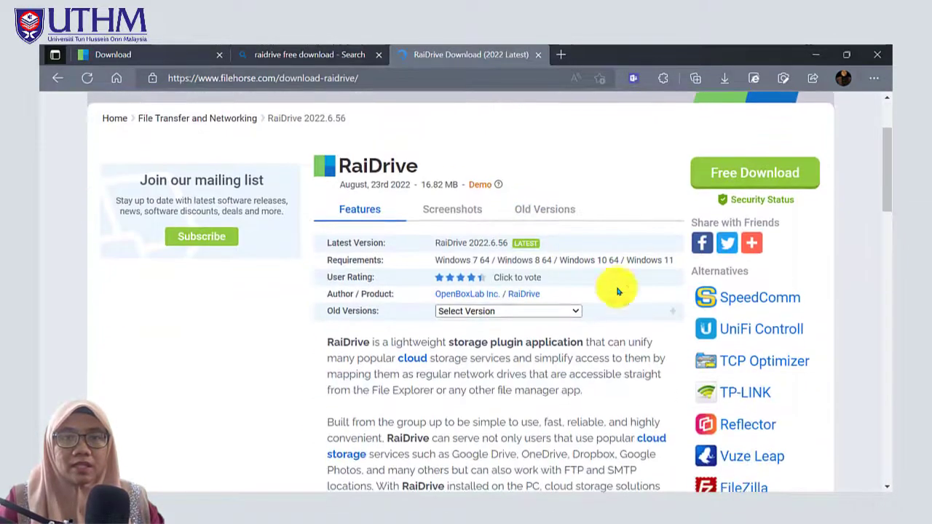
left_click(575, 311)
left_click(501, 337)
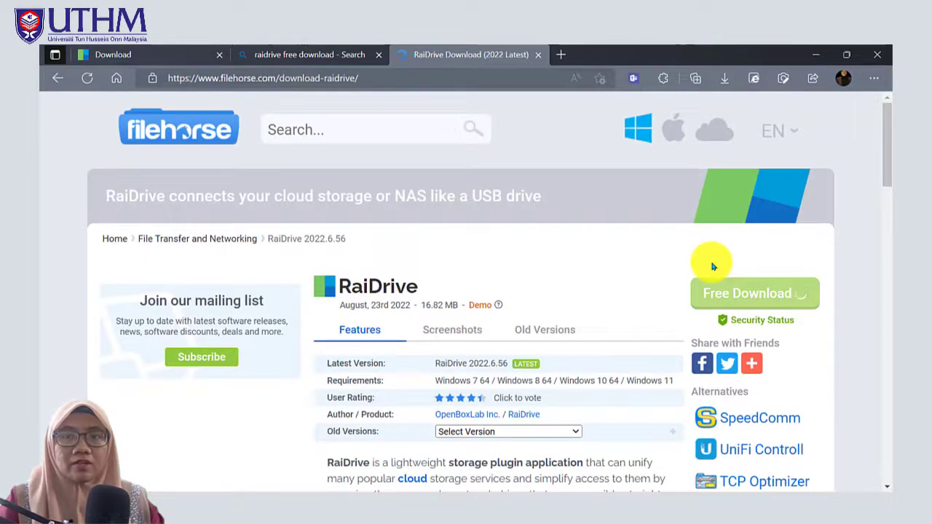
left_click(693, 292)
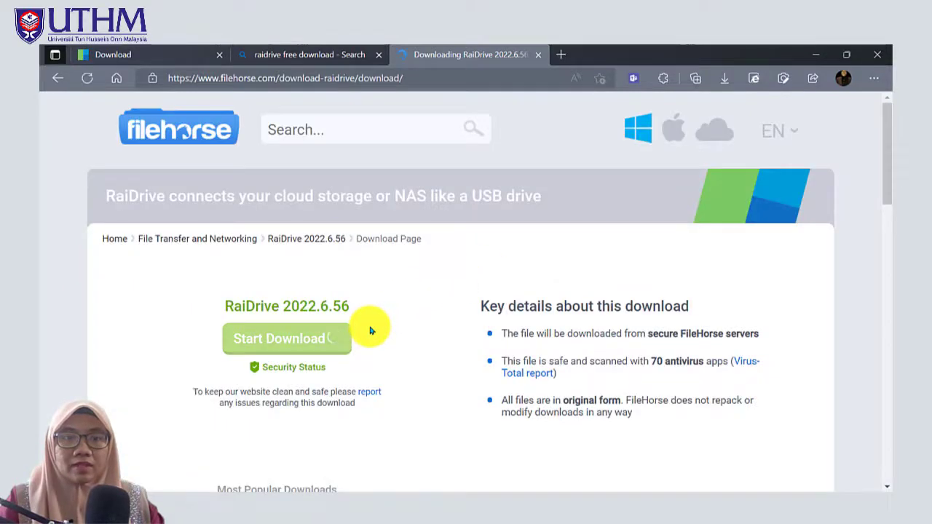
left_click(261, 340)
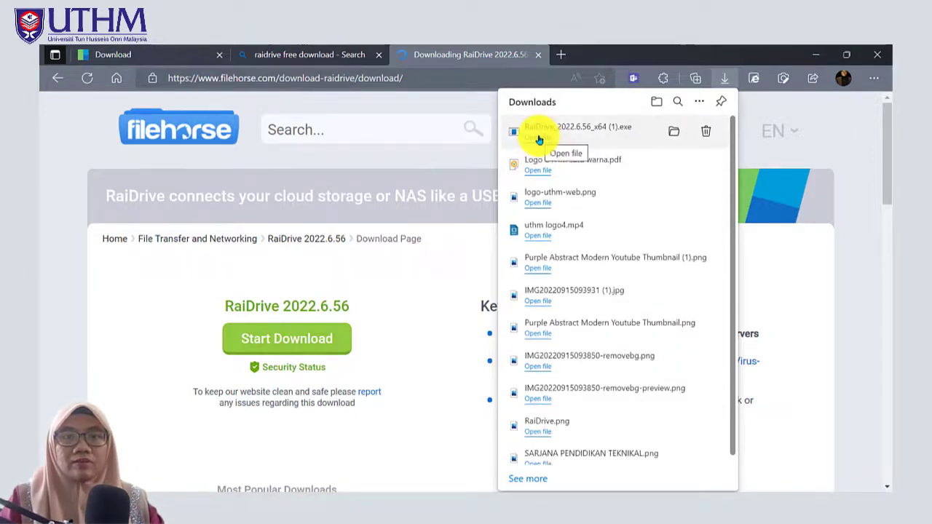
Step: Run the downloaded RaiDrive_2022.6.56_x64 (1).exe, choose Modify for the existing installation, and complete the setup wizard
left_click(539, 139)
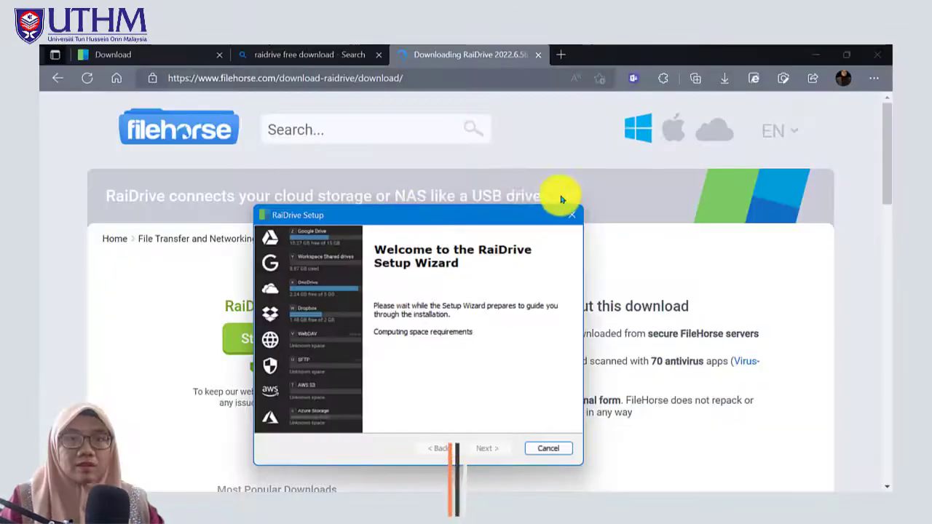
left_click_drag(541, 182, 458, 170)
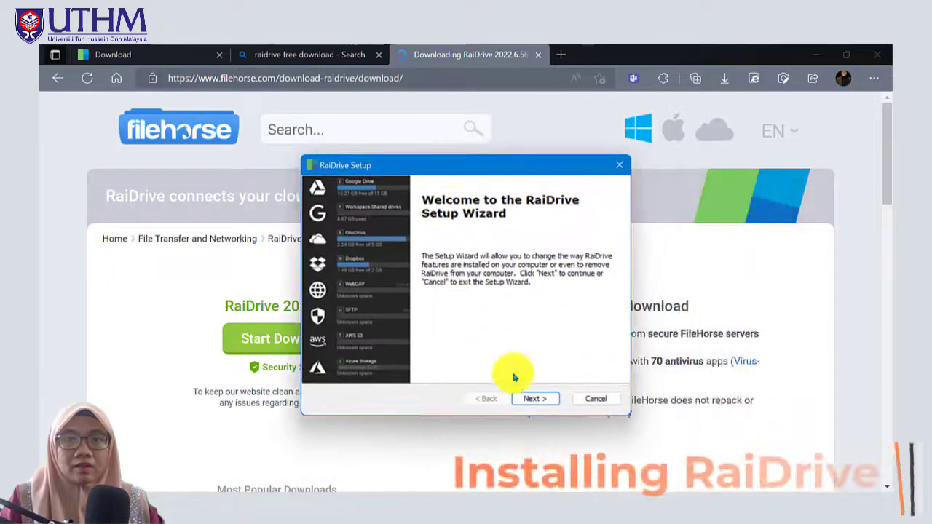
left_click(528, 399)
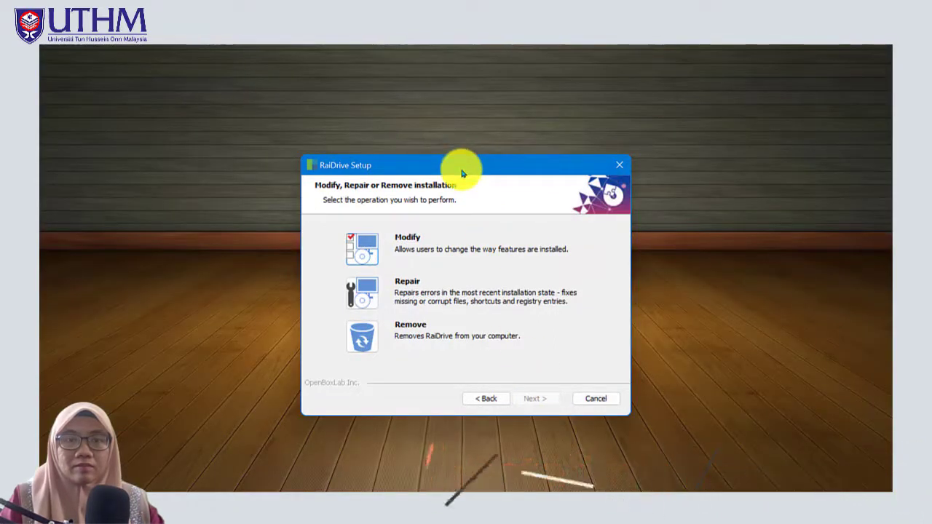
left_click_drag(462, 172, 459, 157)
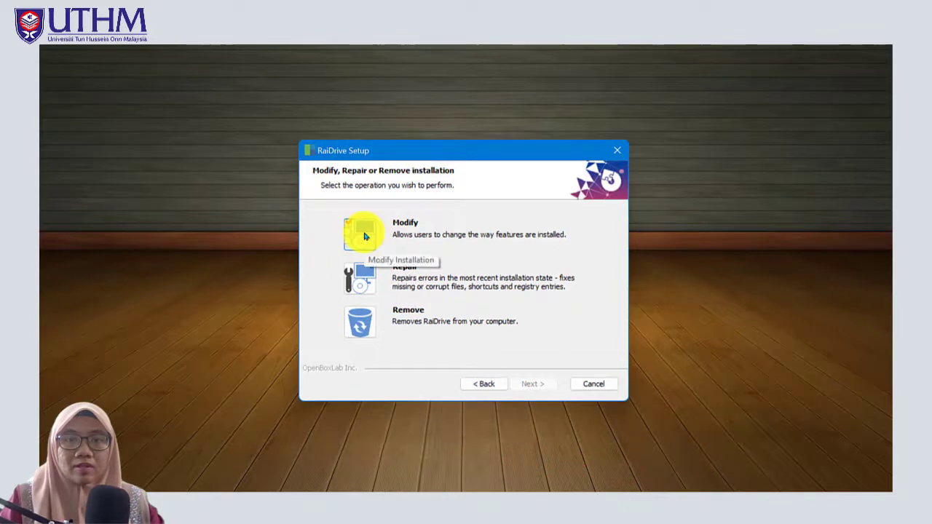
left_click(365, 236)
left_click(533, 384)
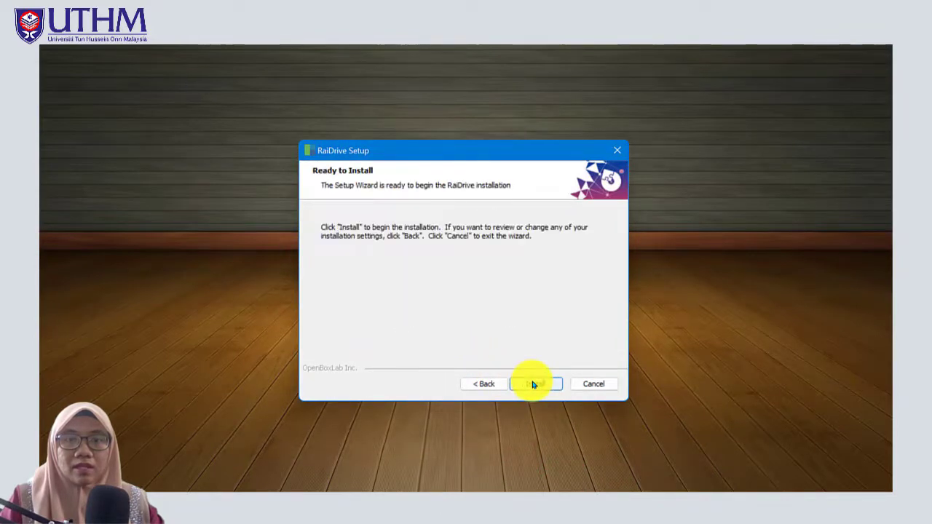
left_click(532, 384)
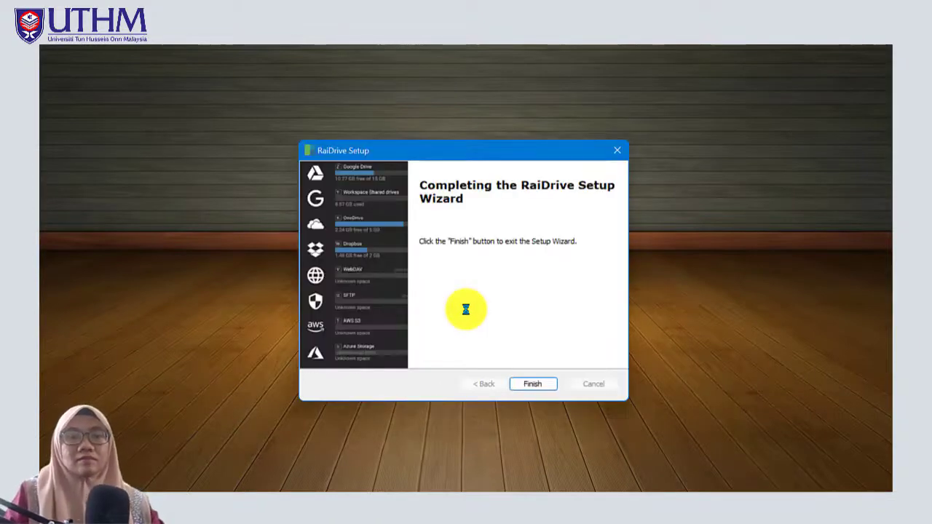
left_click(532, 383)
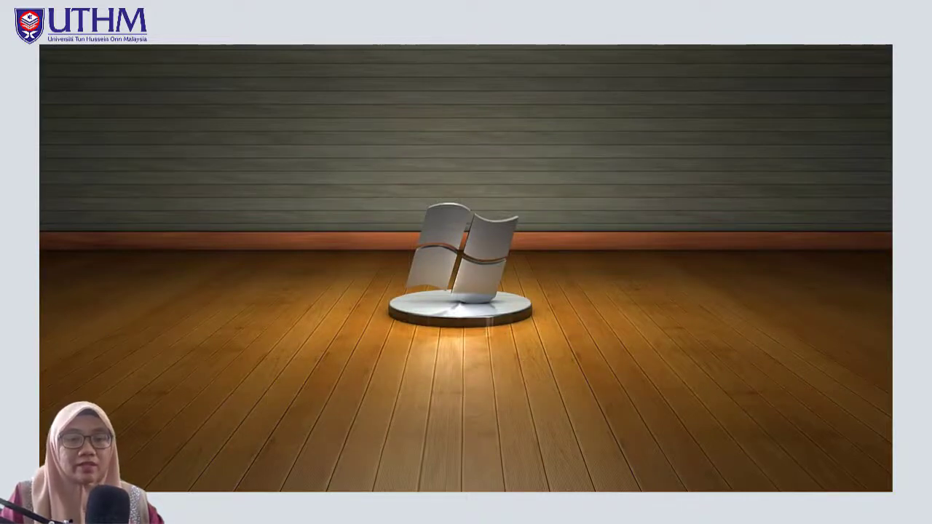
Step: Launch RaiDrive and connect a new personal Google Drive mapped to My Drive, with reconnect at program start enabled
left_click(87, 509)
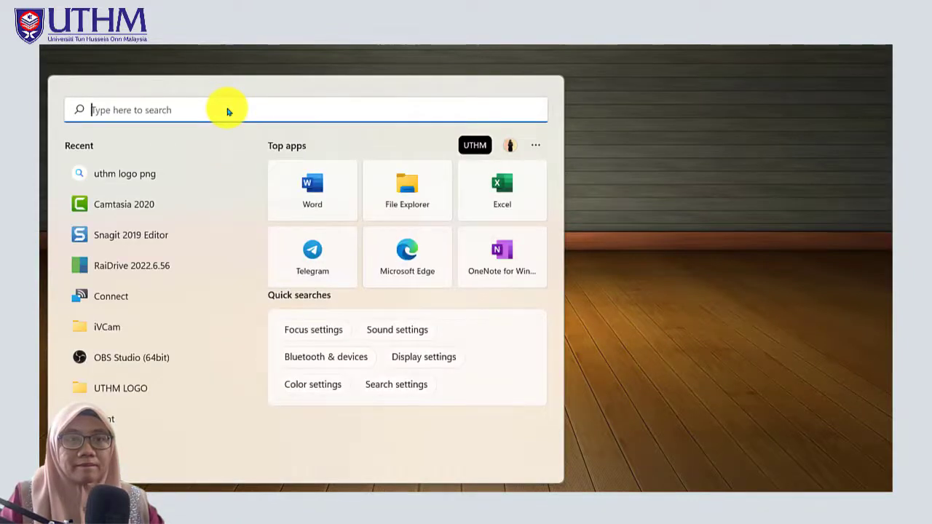
left_click(410, 251)
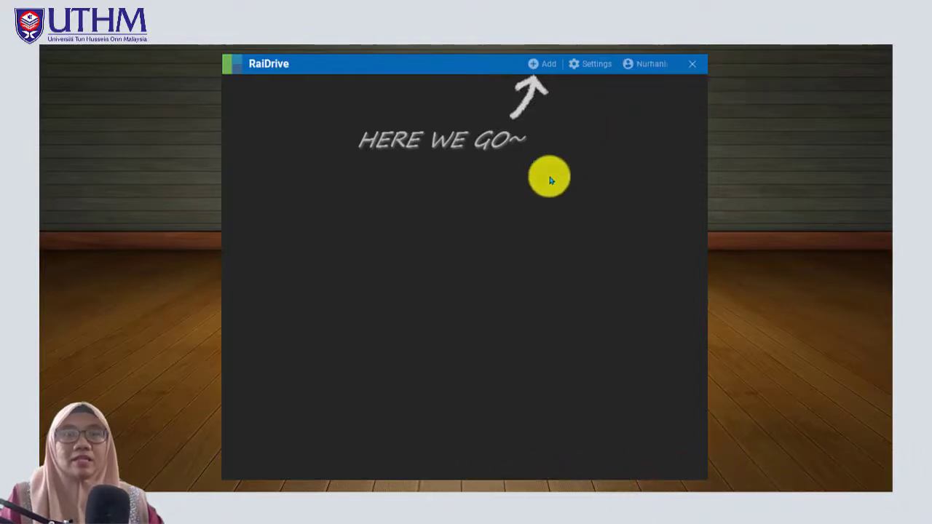
left_click(542, 67)
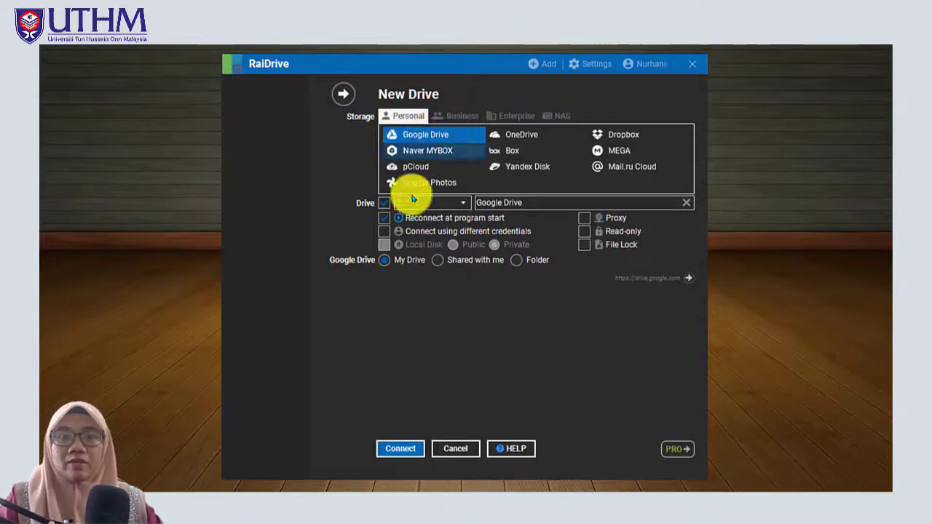
left_click(389, 449)
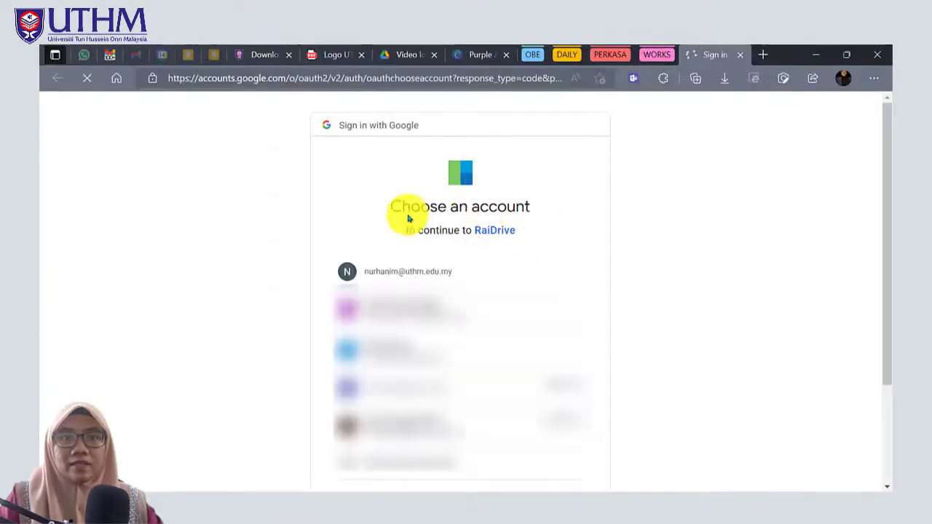
Step: Authorise RaiDrive's additional access using the institutional Google account
left_click(406, 272)
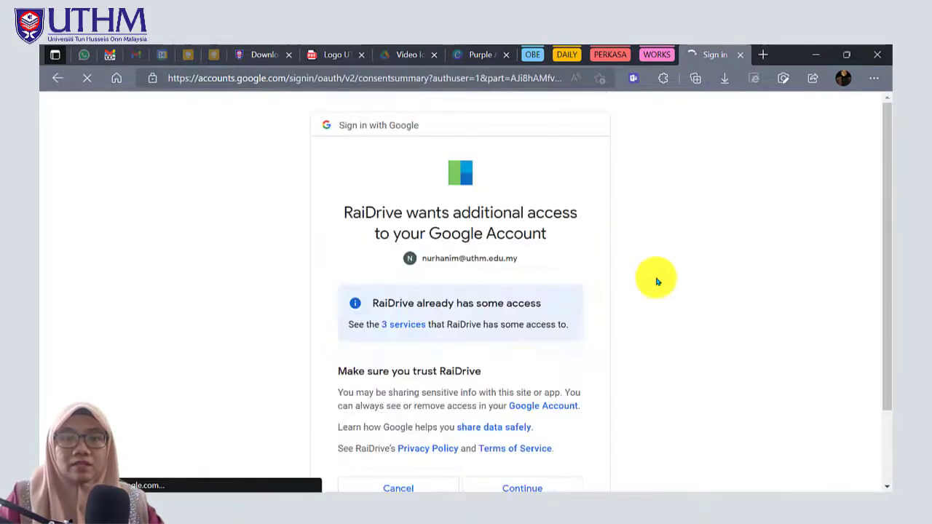
scroll(656, 280, "down", 2)
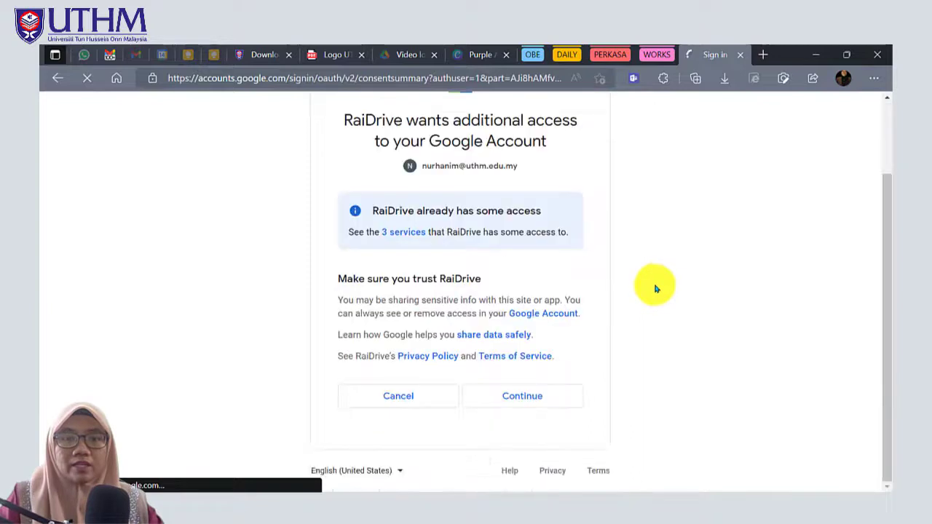
left_click(511, 396)
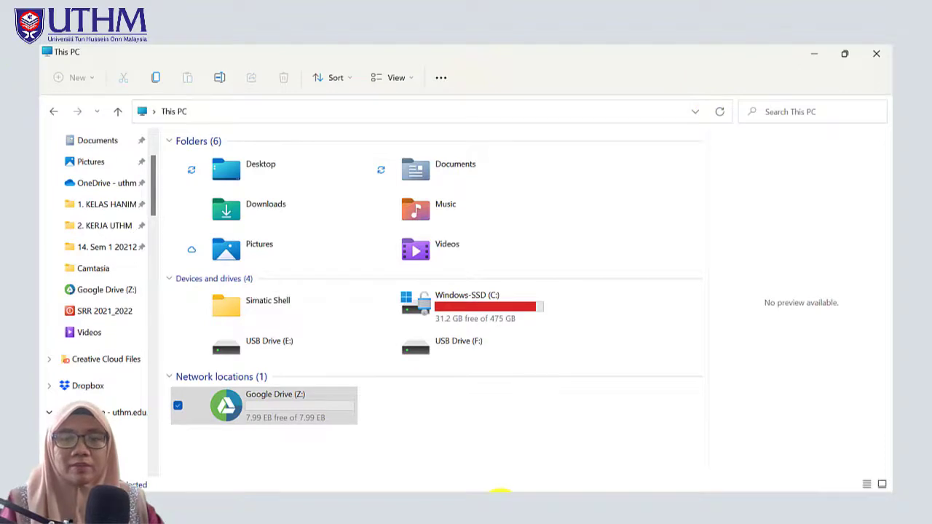
Step: Add a business OneDrive in RaiDrive mapped to My files as drive Y:, and authorise it with the institutional Microsoft account
left_click(500, 508)
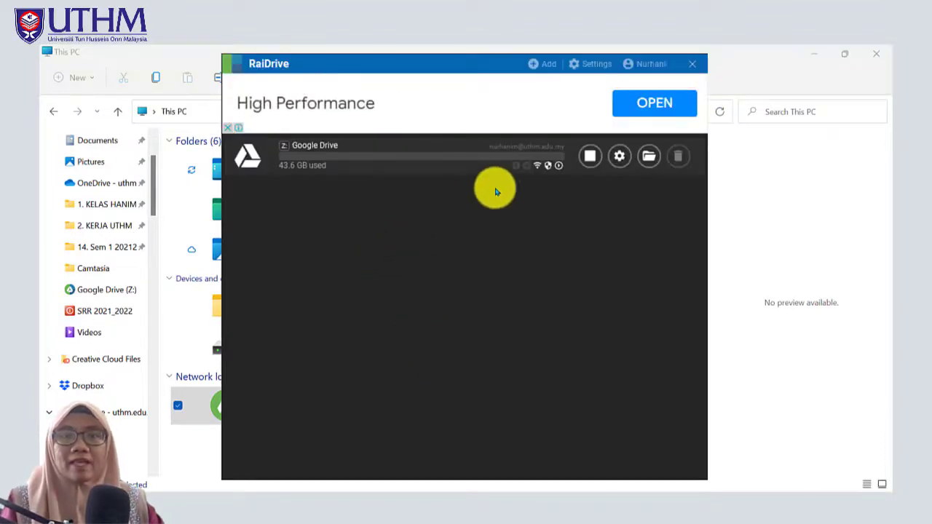
left_click(537, 65)
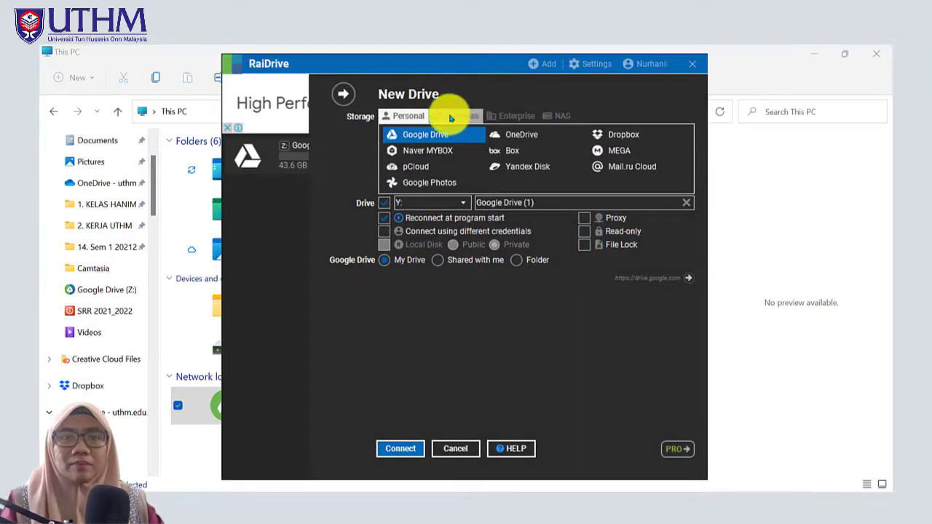
left_click(515, 134)
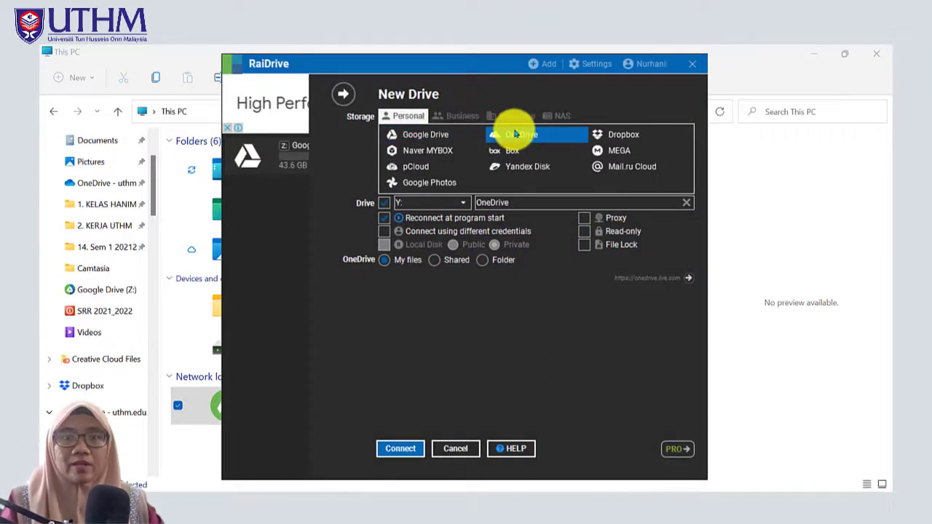
left_click(457, 116)
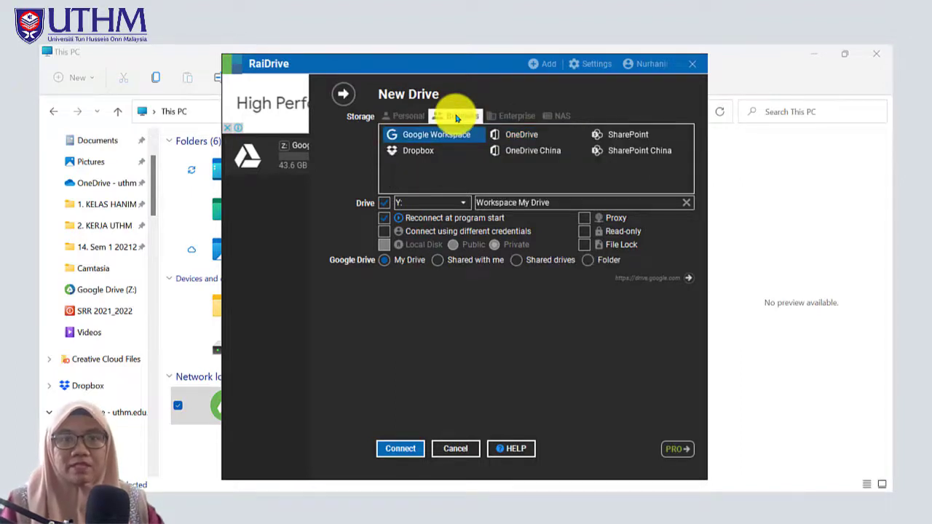
left_click(520, 135)
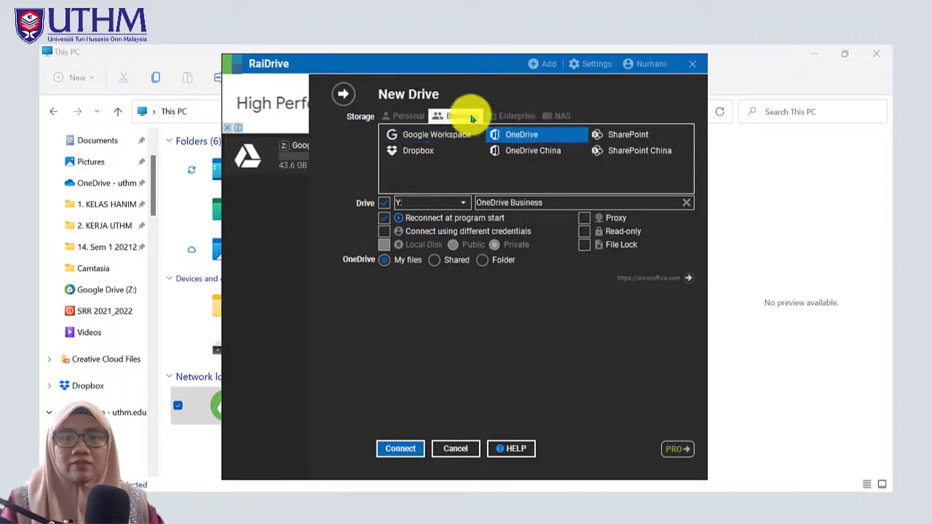
left_click(393, 450)
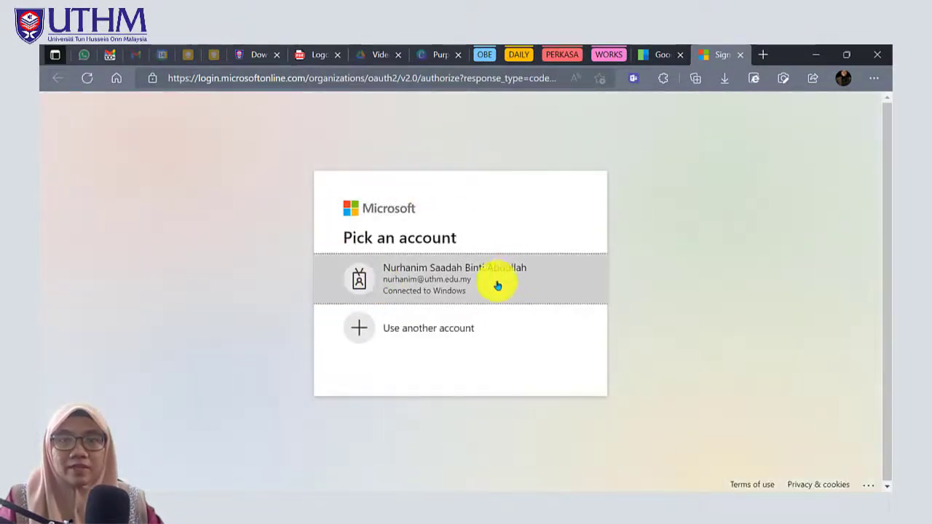
left_click(425, 285)
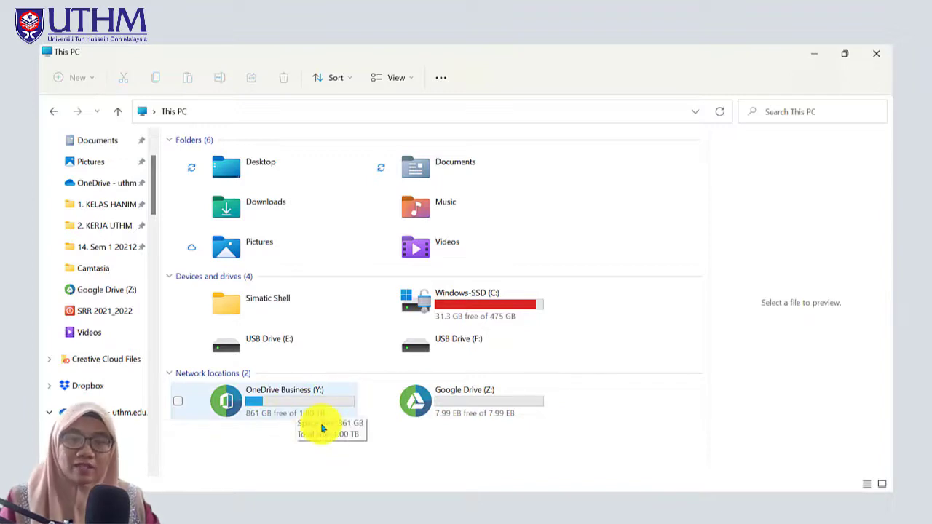
Step: Open the OneDrive Business (Y:) and Google Drive (Z:) network drives in separate File Explorer windows, placed side by side
mouse_move(440, 405)
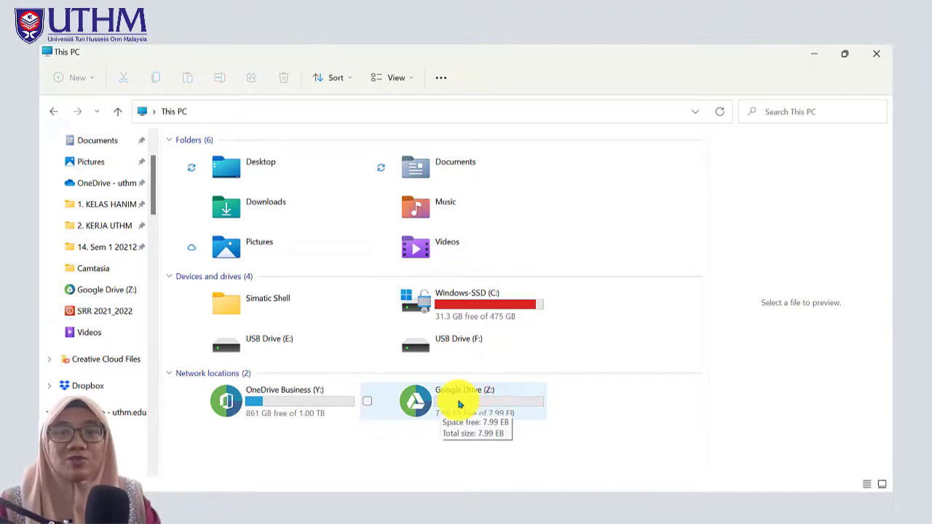
left_click(288, 408)
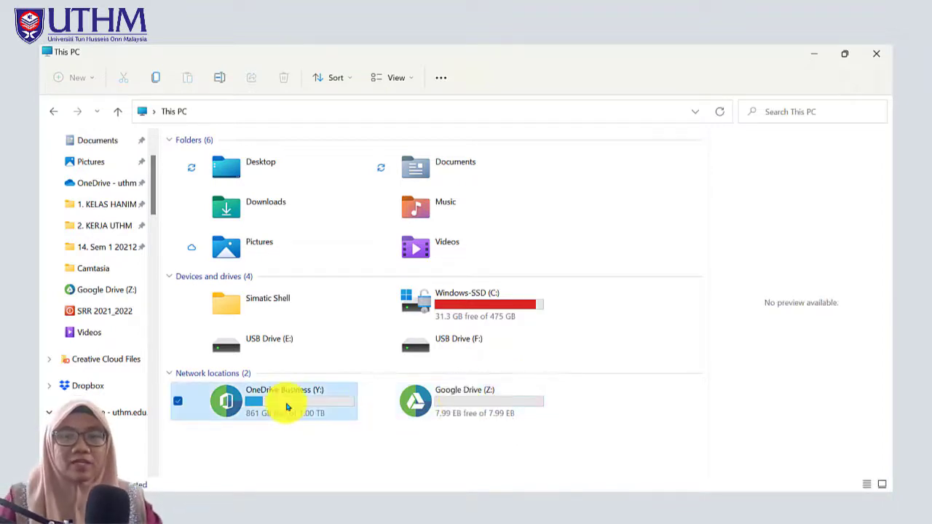
right_click(287, 407)
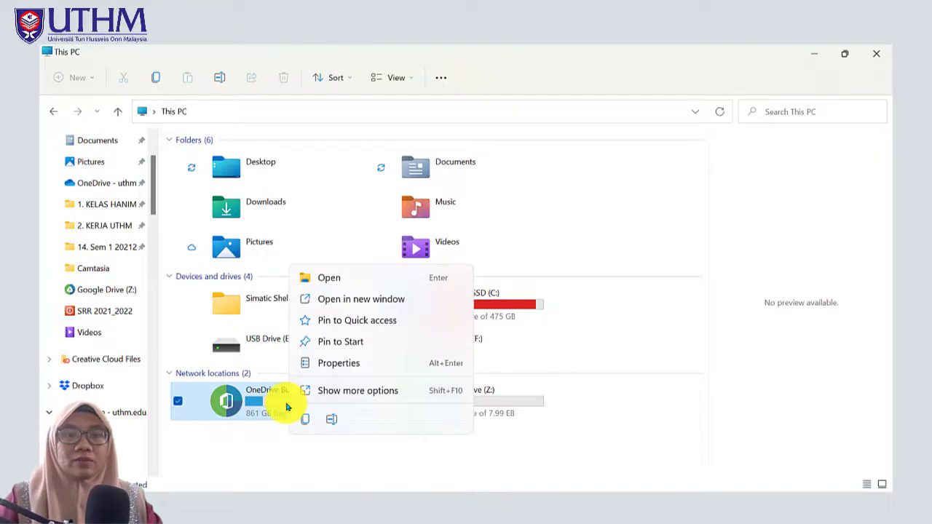
left_click(386, 299)
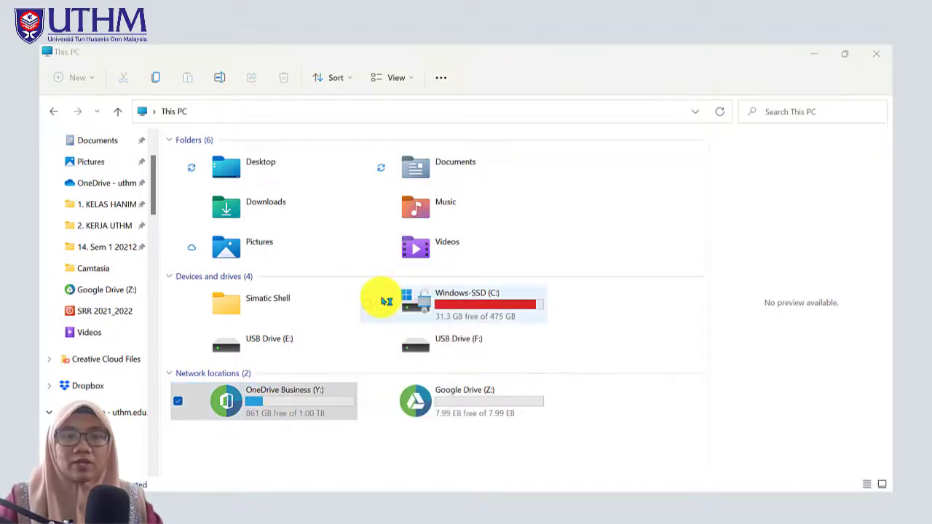
left_click(474, 393)
right_click(473, 394)
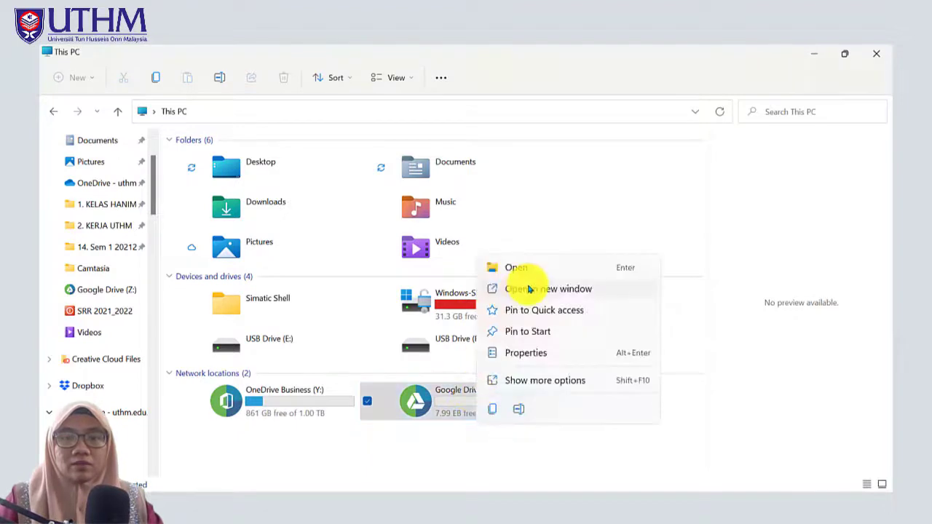
left_click(529, 290)
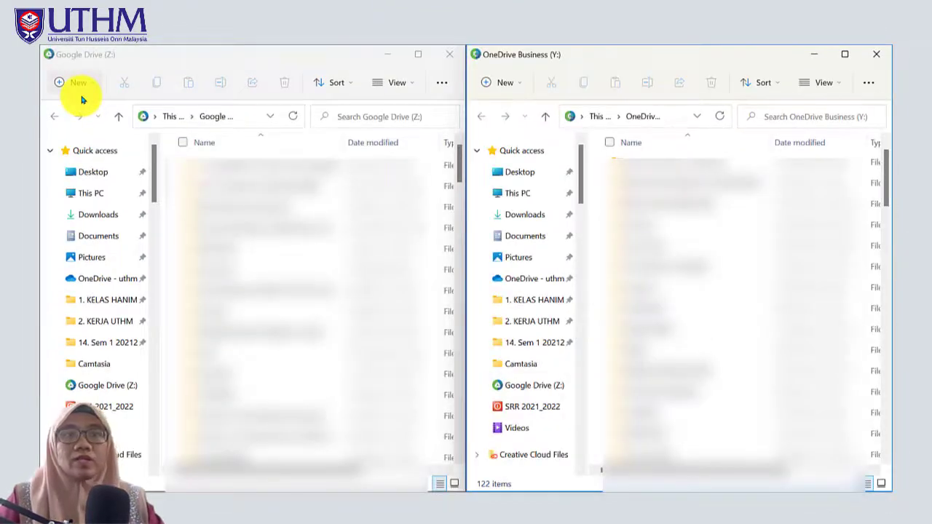
left_click(193, 58)
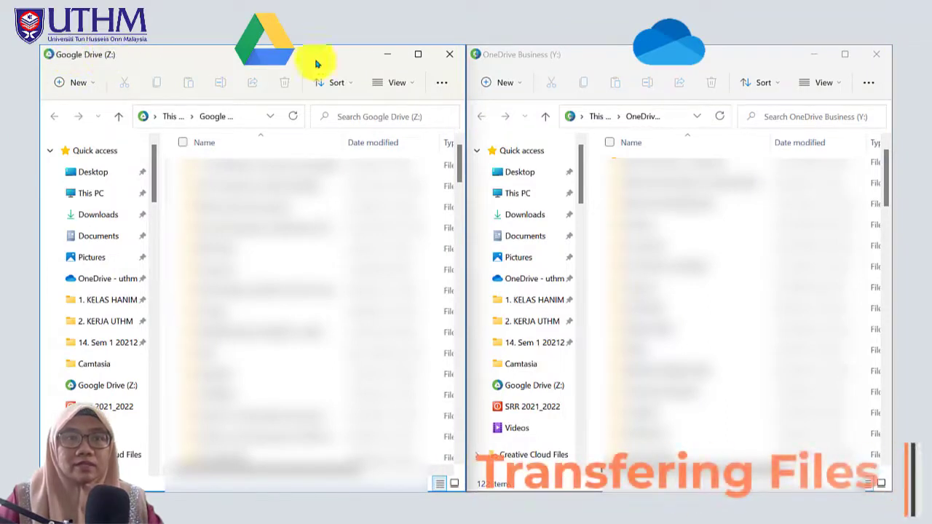
left_click(521, 60)
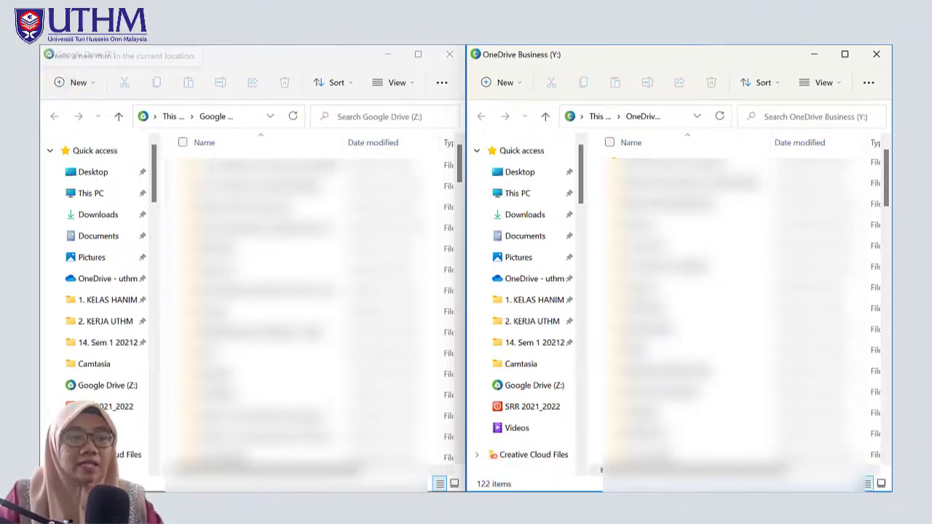
Step: Check which RaiDrive edition the signed-in account uses, and return to the two drive windows
left_click(499, 509)
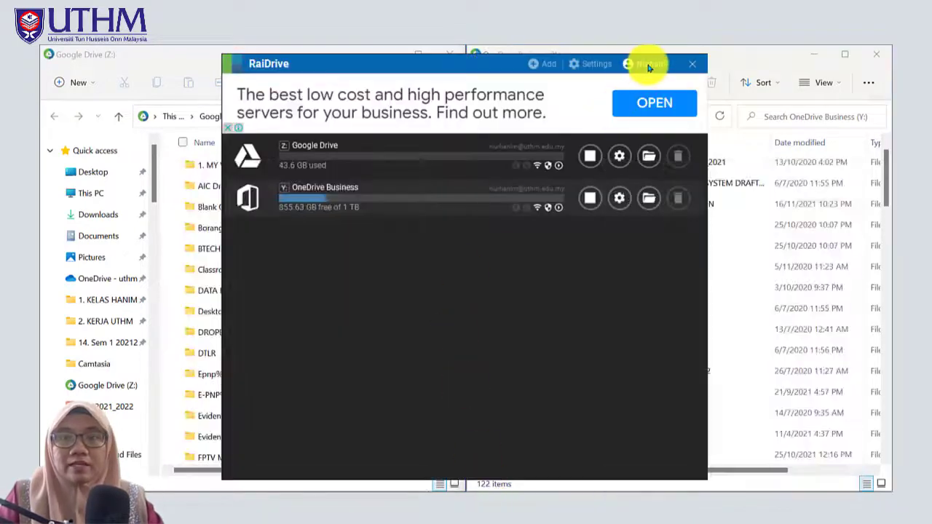
mouse_move(647, 66)
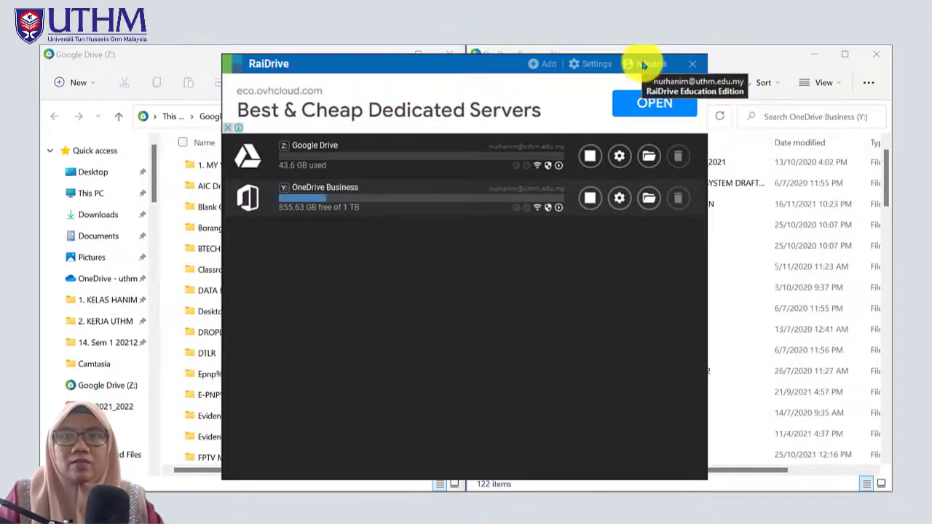
left_click(177, 56)
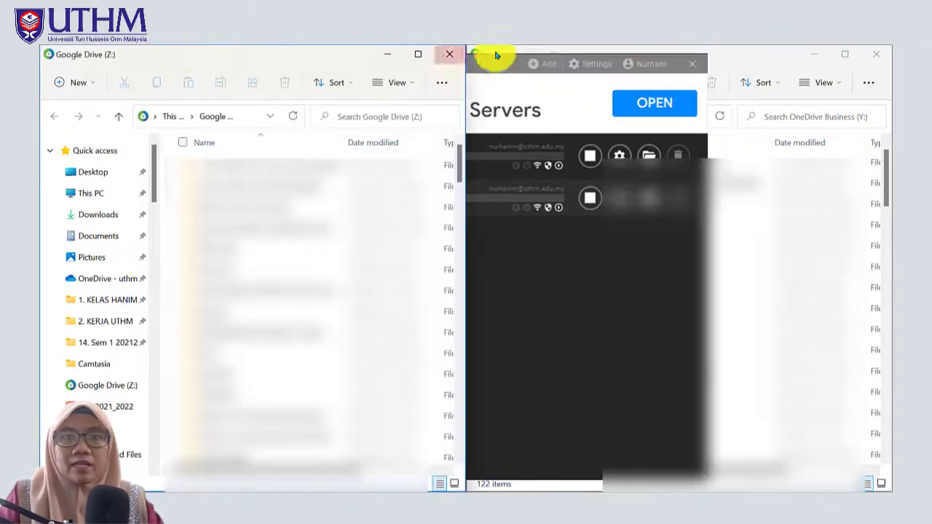
left_click(740, 55)
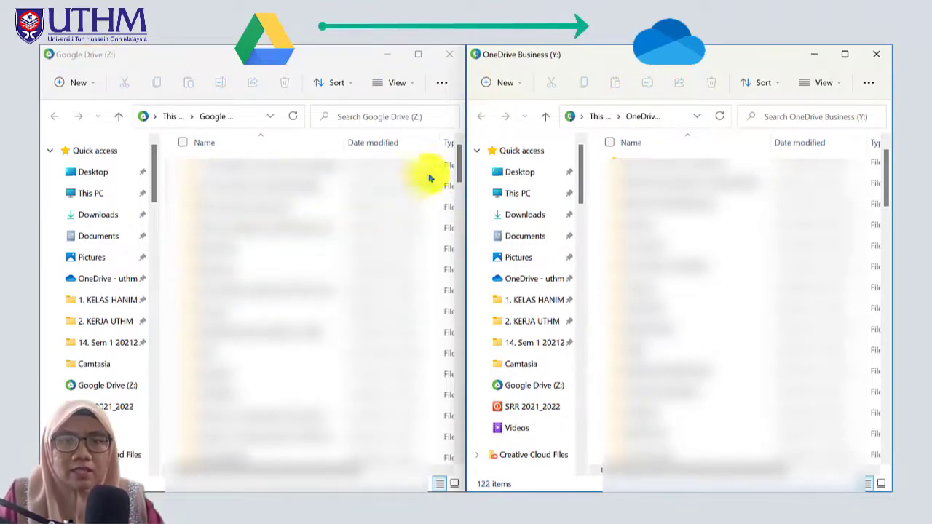
Step: Copy the "video form drive" PNG image from Google Drive (Z:) into OneDrive Business (Y:)
left_click_drag(453, 161, 374, 445)
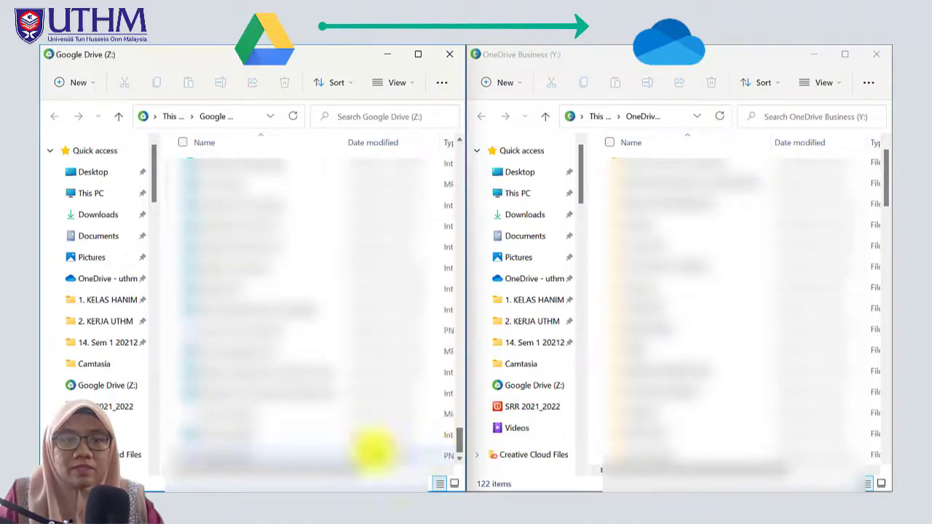
left_click(239, 330)
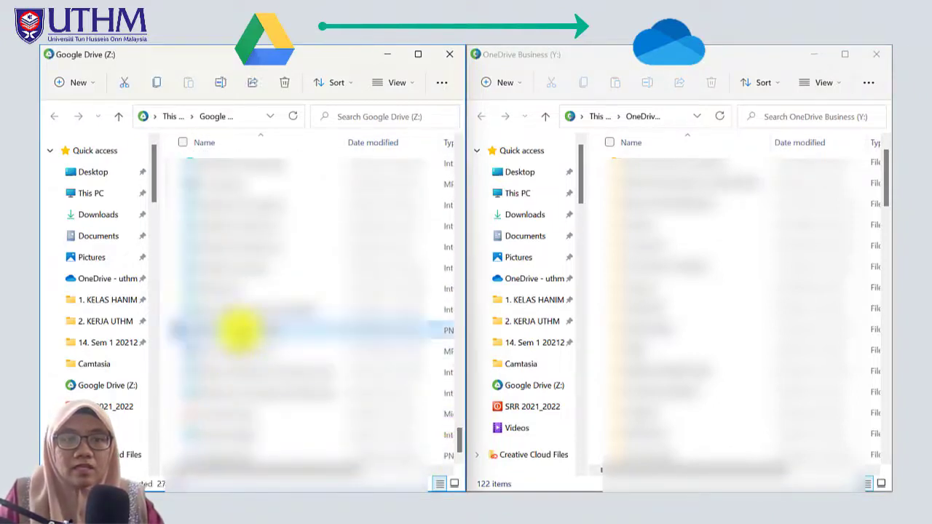
left_click(157, 86)
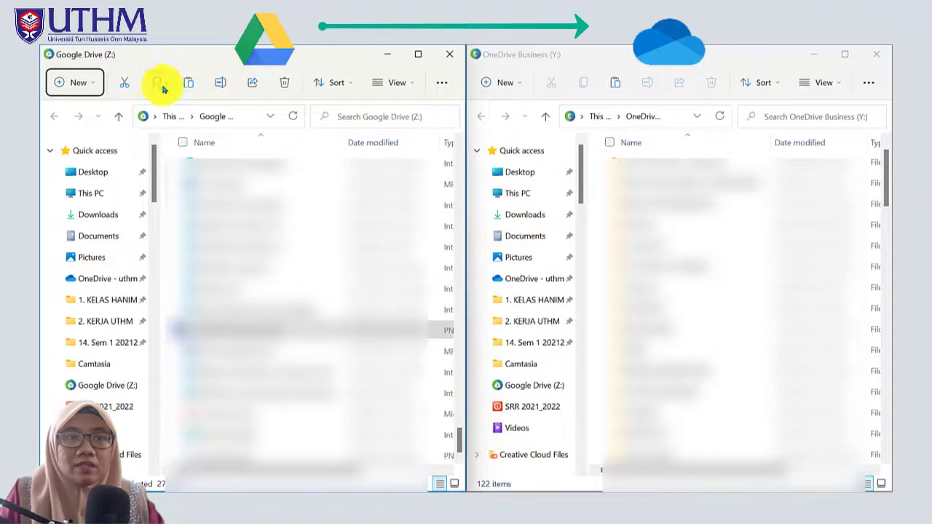
left_click(655, 62)
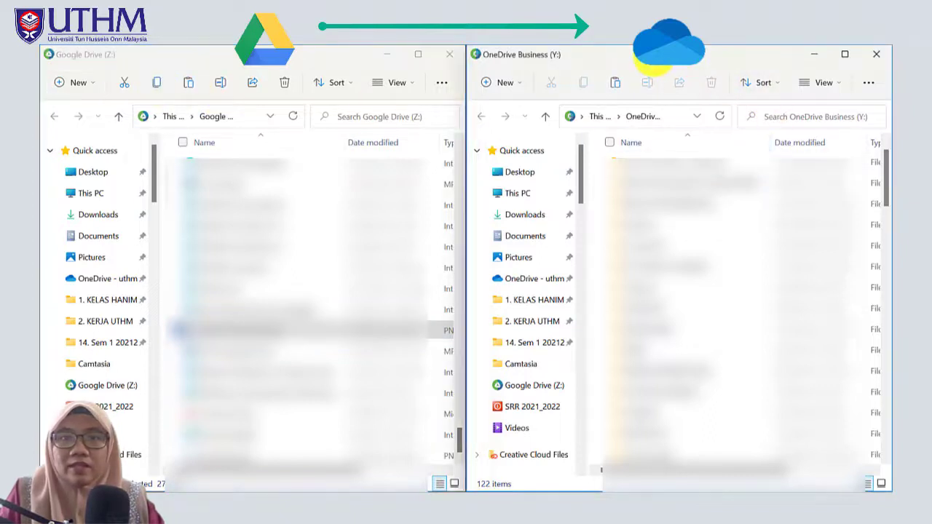
left_click(614, 86)
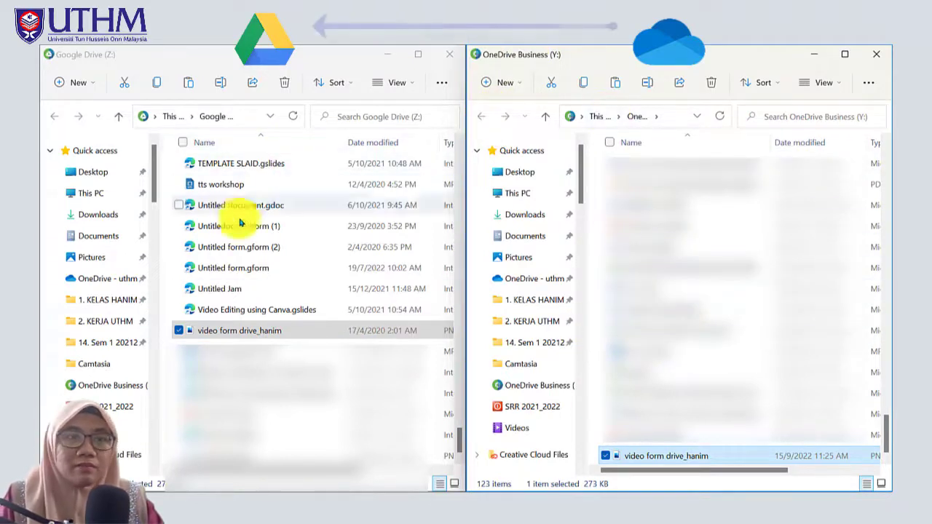
Step: Copy the "sketches updated" presentation from OneDrive Business (Y:) into Google Drive (Z:)
left_click(659, 205)
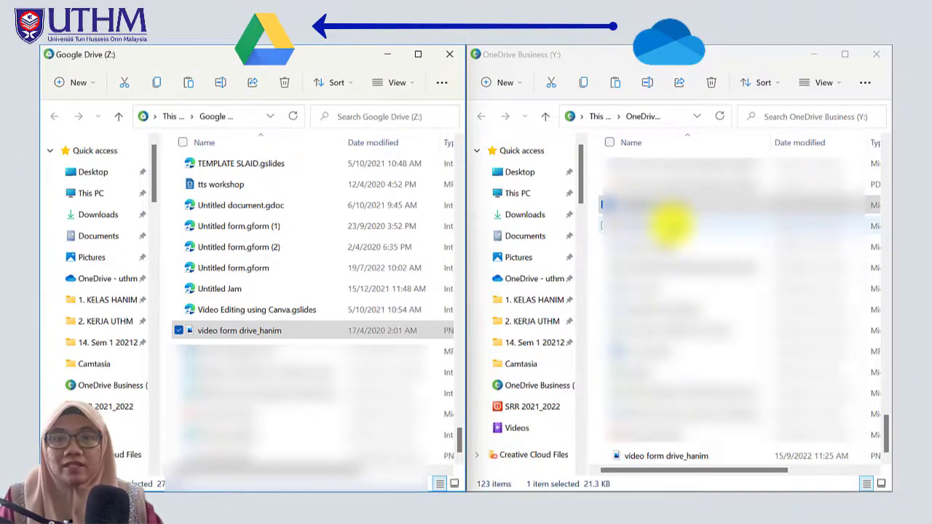
left_click(670, 226)
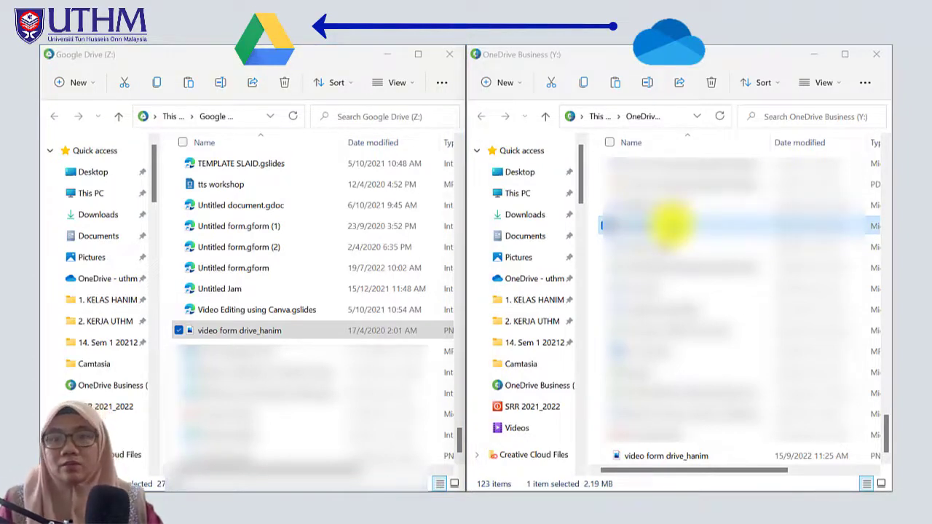
left_click(583, 86)
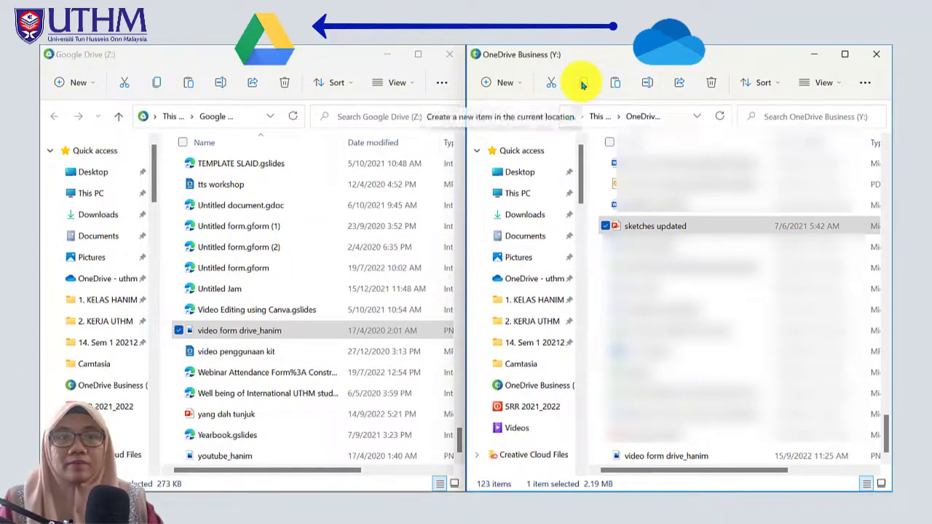
left_click(54, 54)
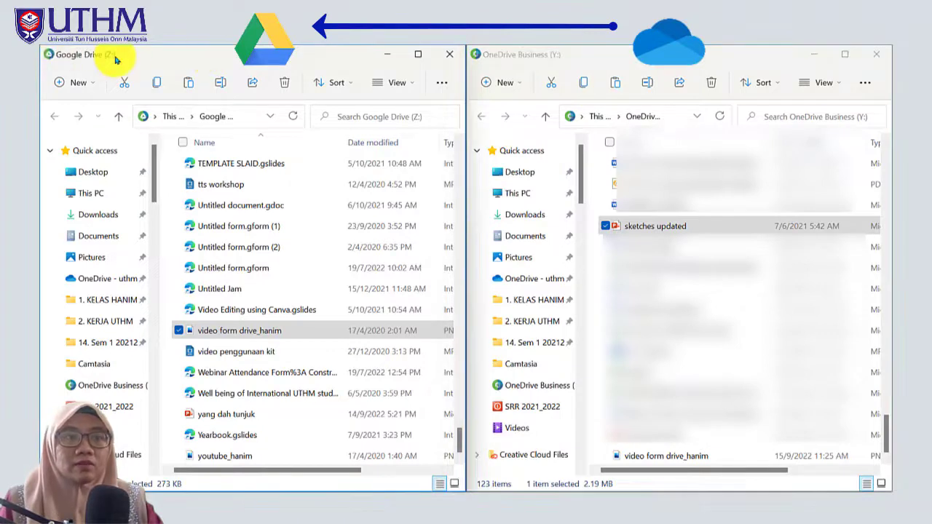
left_click(190, 86)
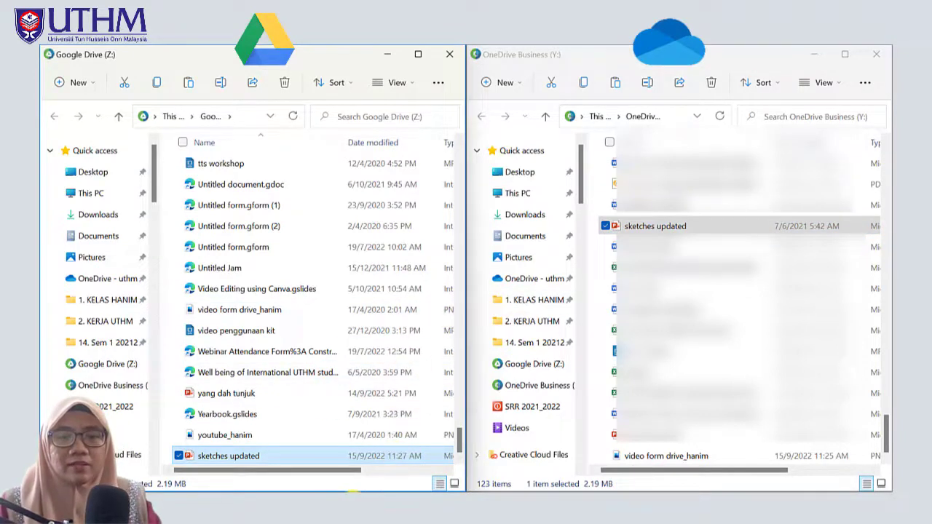
Step: Copy "Sistem 3 fasa part II" from the local SDCARD 32GB folder into Google Drive (Z:)
left_click(353, 493)
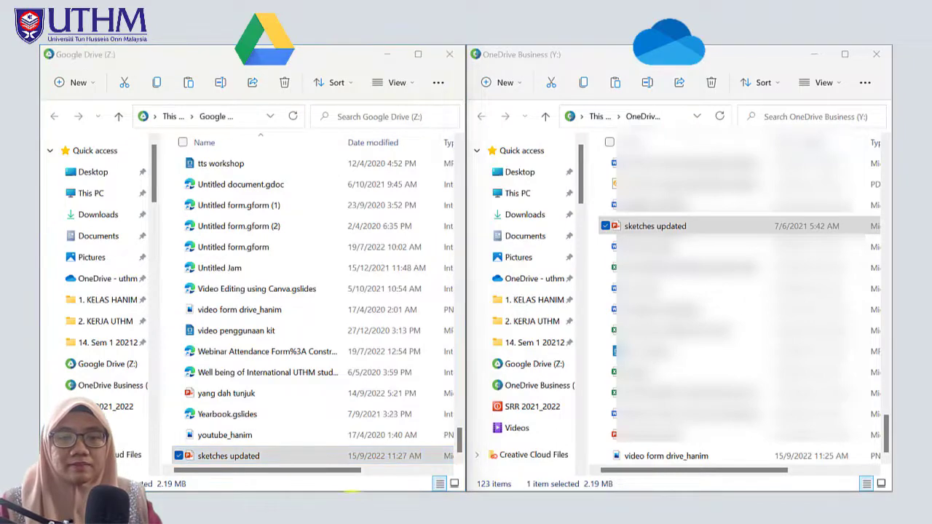
mouse_move(352, 493)
left_click(214, 458)
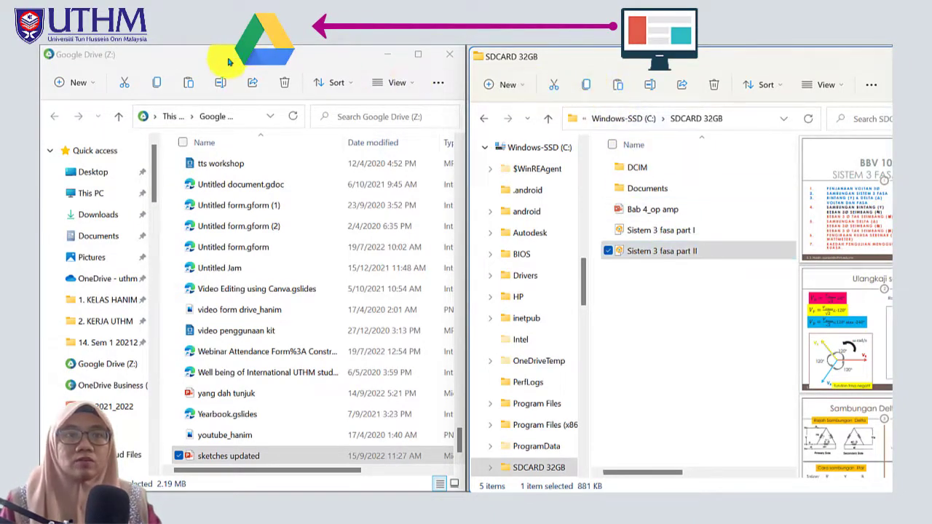
left_click(228, 62)
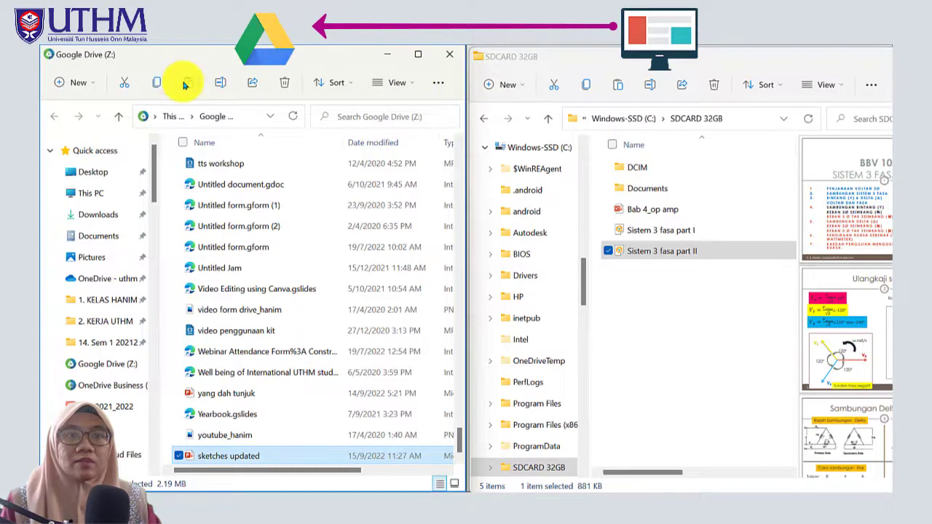
left_click(185, 85)
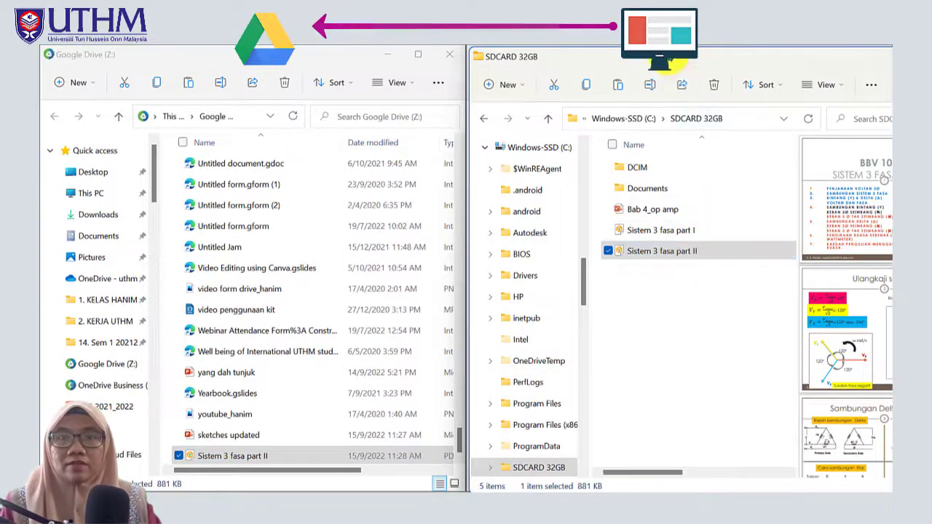
Step: Arrange the SDCARD 32GB folder window side by side with the OneDrive Business (Y:) window
left_click(646, 250)
left_click_drag(655, 60, 73, 86)
left_click(174, 99)
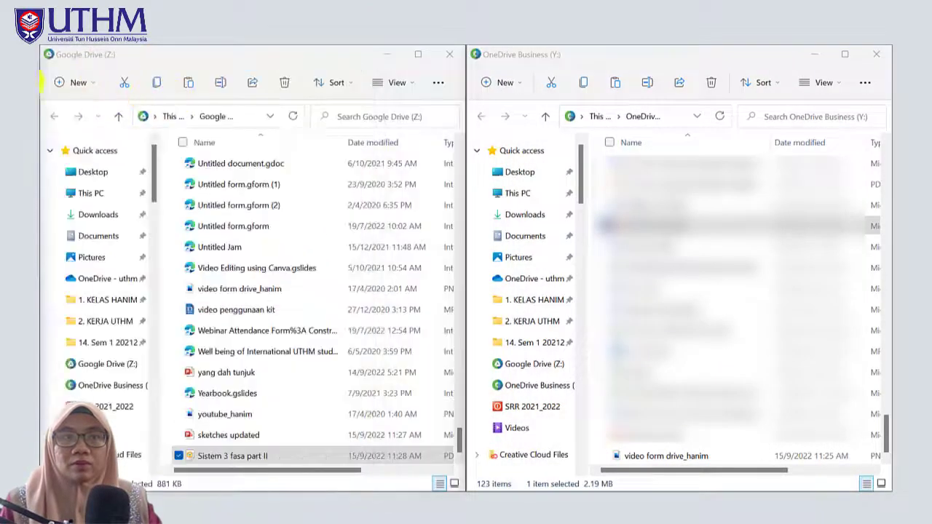
mouse_move(40, 142)
left_mouse_down()
mouse_move(197, 145)
mouse_move(41, 154)
left_mouse_up()
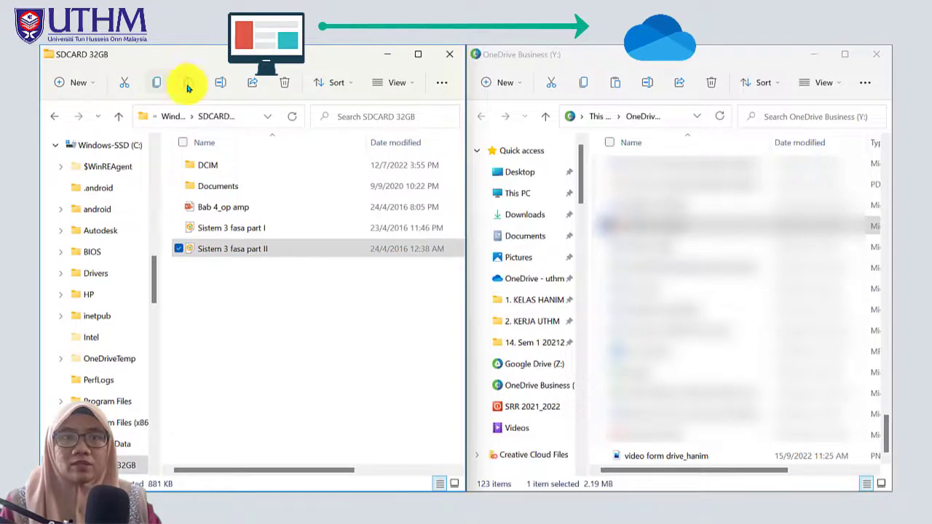
Step: Paste the copied "Sistem 3 fasa part II" file from the local SDCARD 32GB folder into OneDrive Business (Y:)
left_click(660, 63)
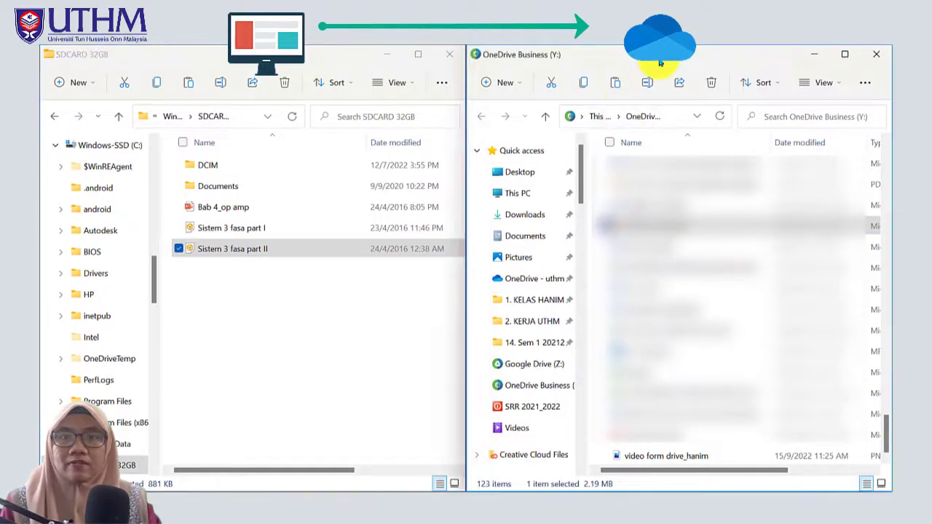
left_click(616, 86)
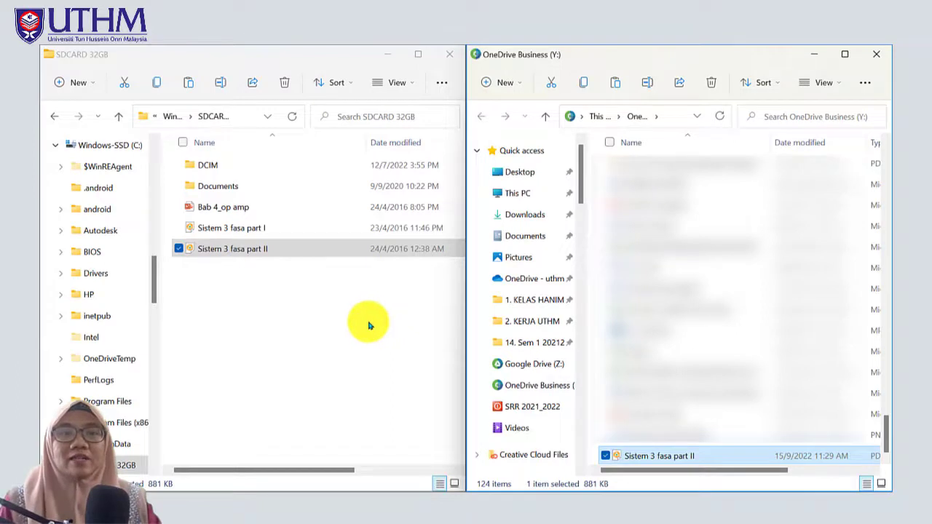
Step: Switch to RaiDrive and disconnect both the Google Drive (Z:) and OneDrive Business (Y:) drives
left_click(494, 507)
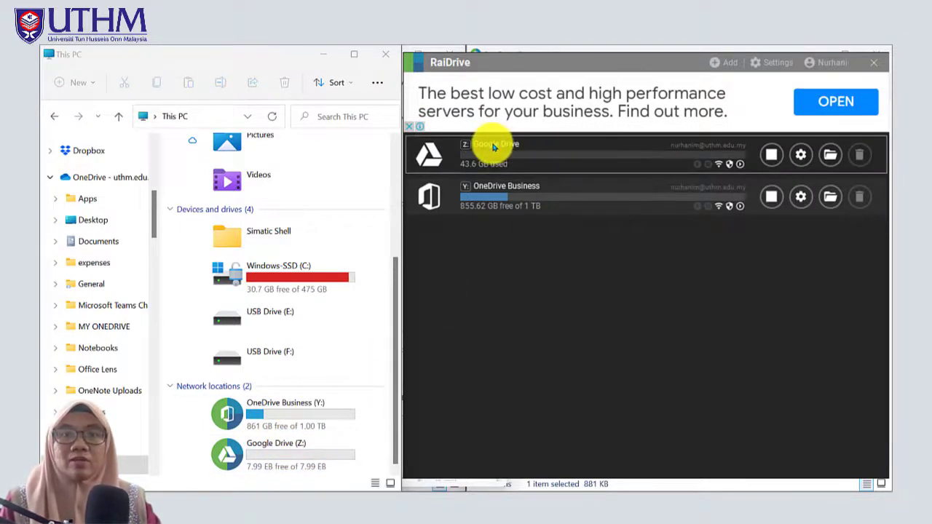
left_click(769, 155)
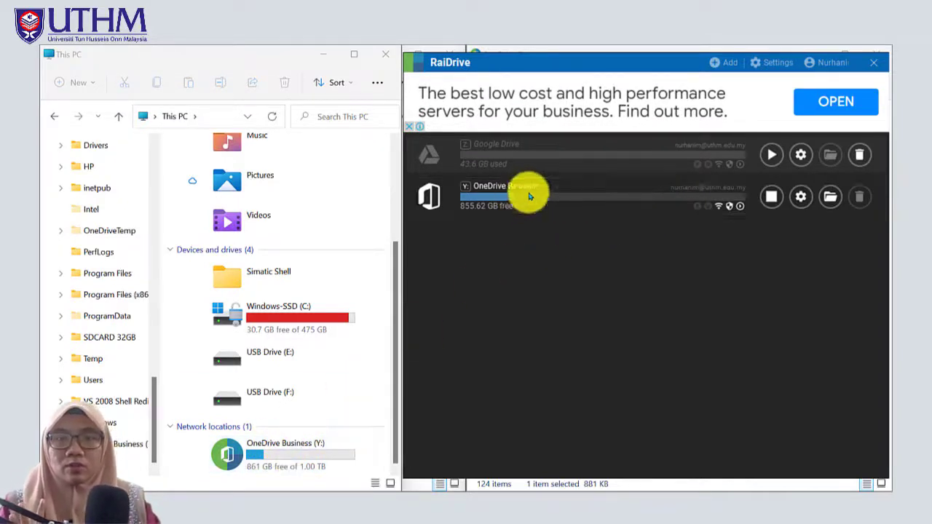
left_click(770, 197)
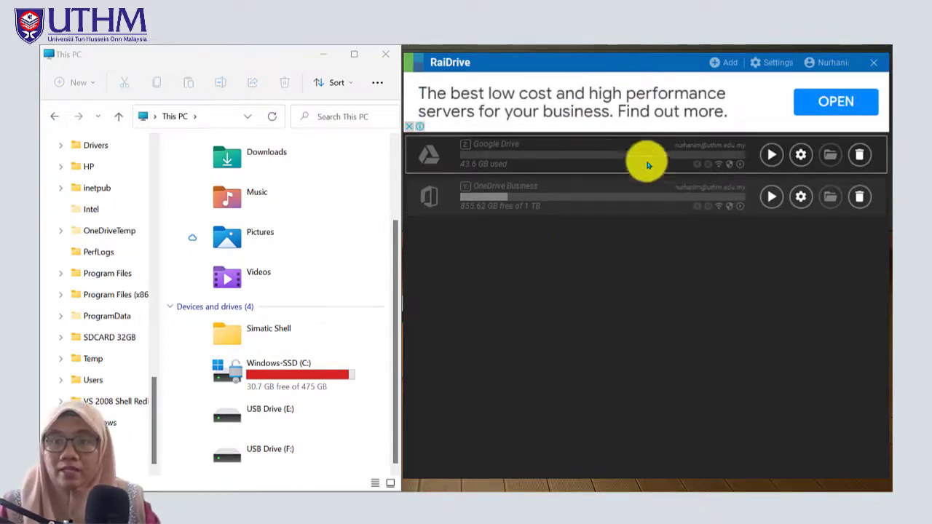
Step: Permanently delete the Google Drive (Z:) and OneDrive Business (Y:) drives from RaiDrive
left_click(860, 155)
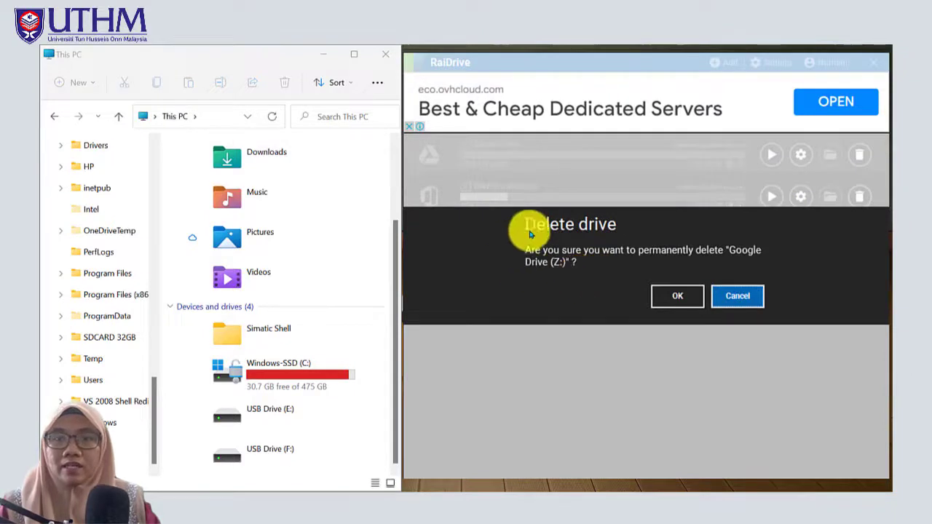
left_click(669, 295)
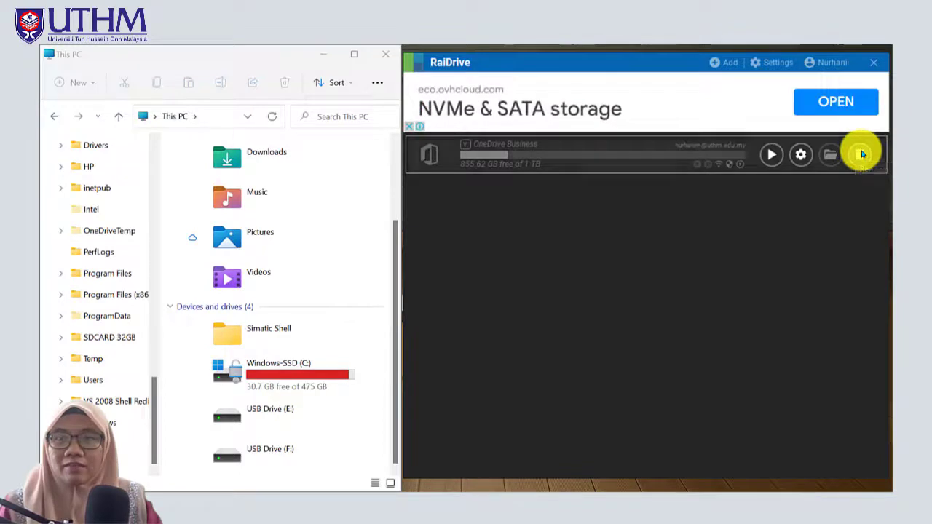
left_click(862, 154)
left_click(683, 296)
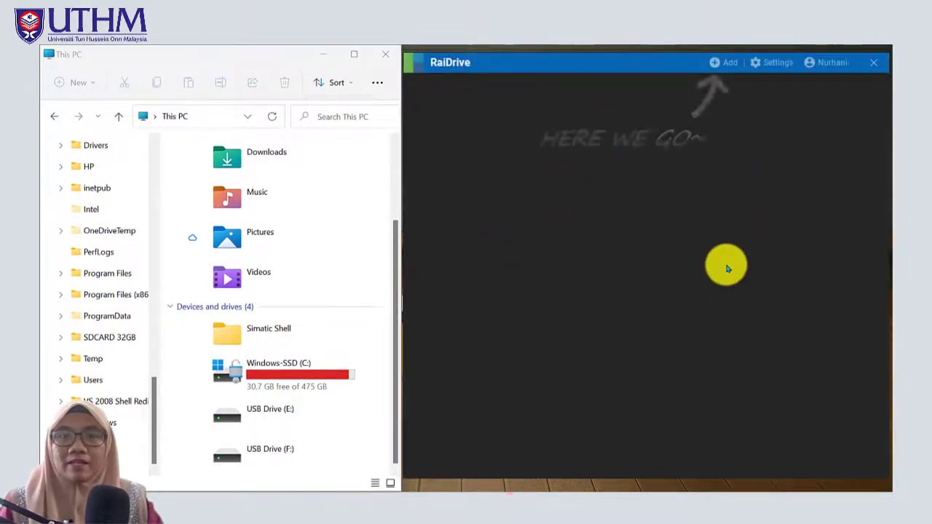